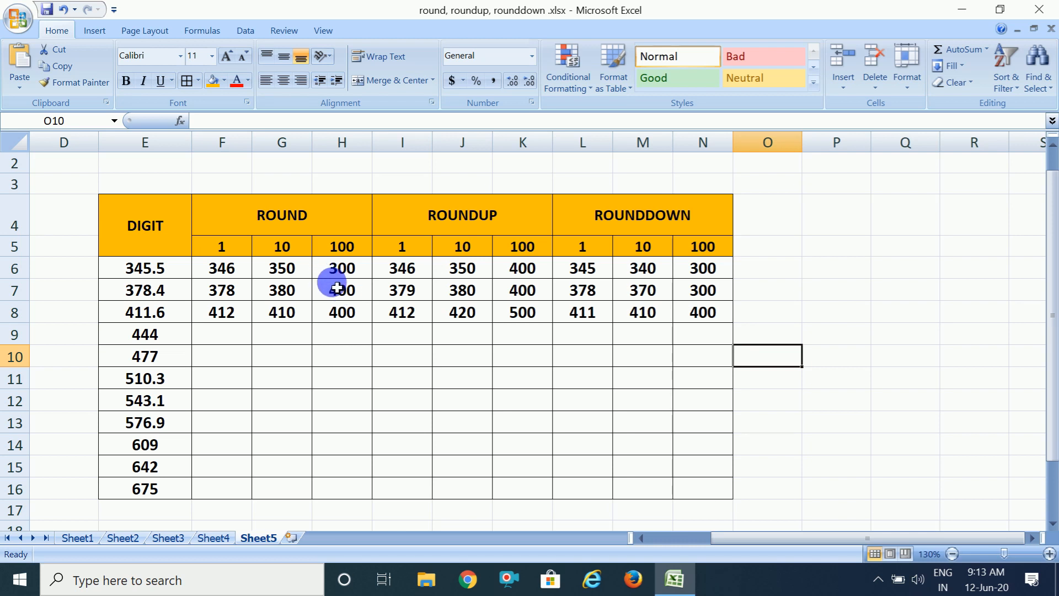
Step: Clear the existing results in F6:N8 under the ROUND, ROUNDUP and ROUNDDOWN headings
click(362, 309)
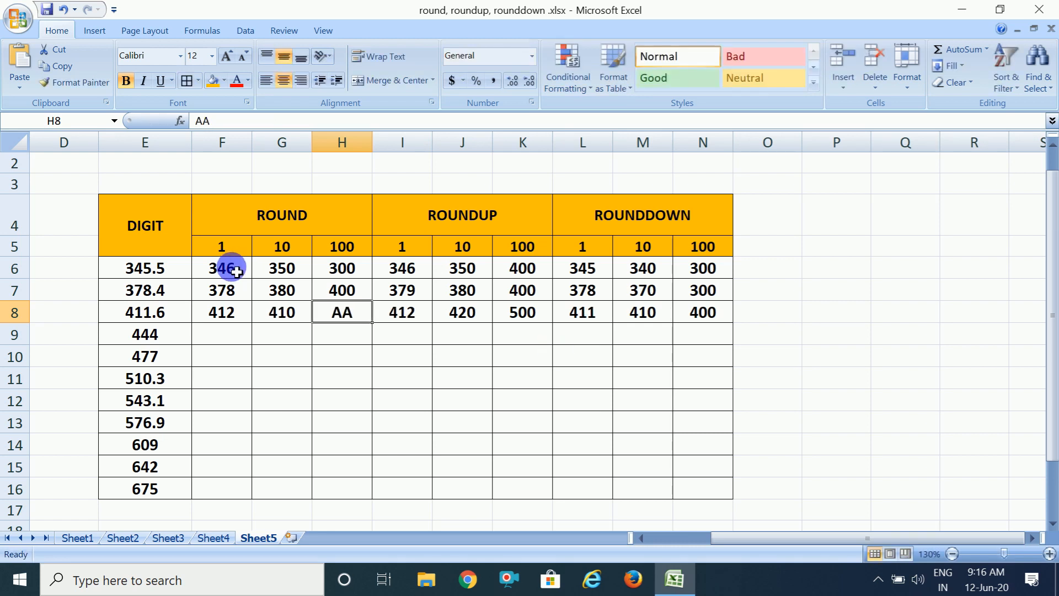
drag(236, 271, 688, 324)
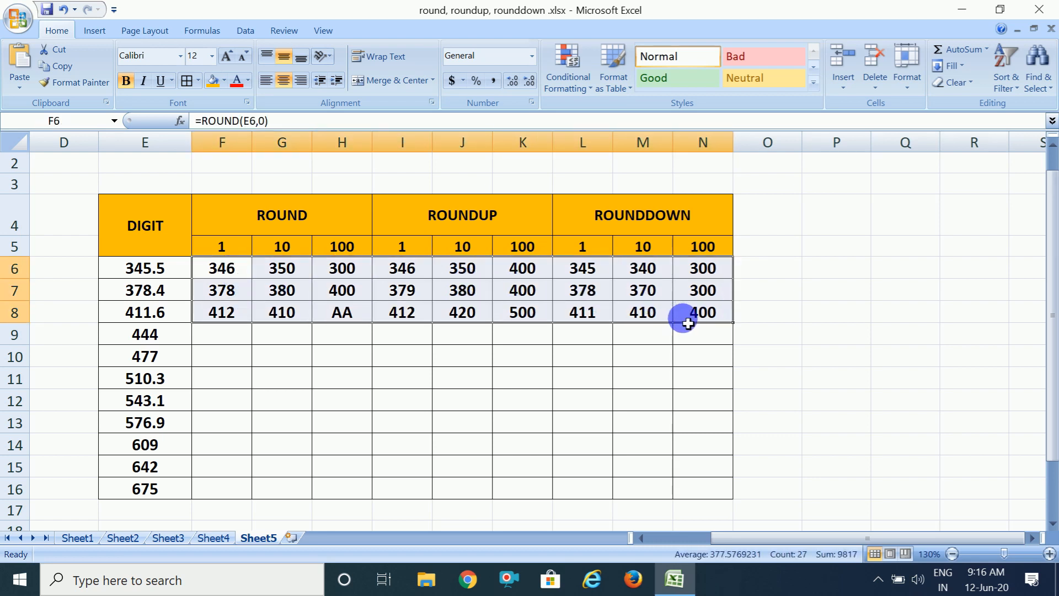
key(Delete)
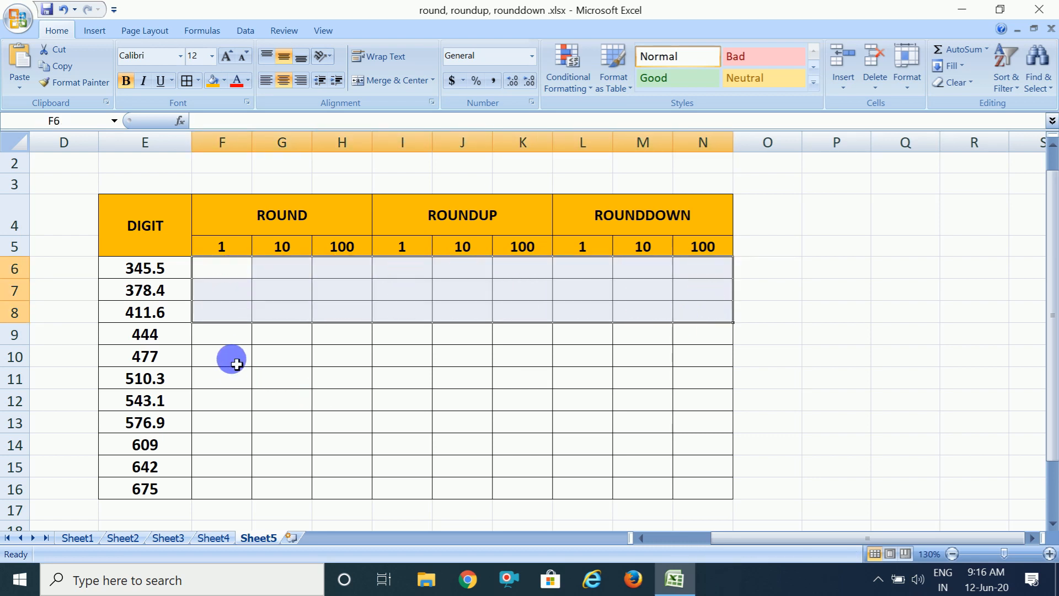
Step: Enter the formula =ROUND(E6,0) in cell F6 to round the first digit to the nearest 1
click(218, 276)
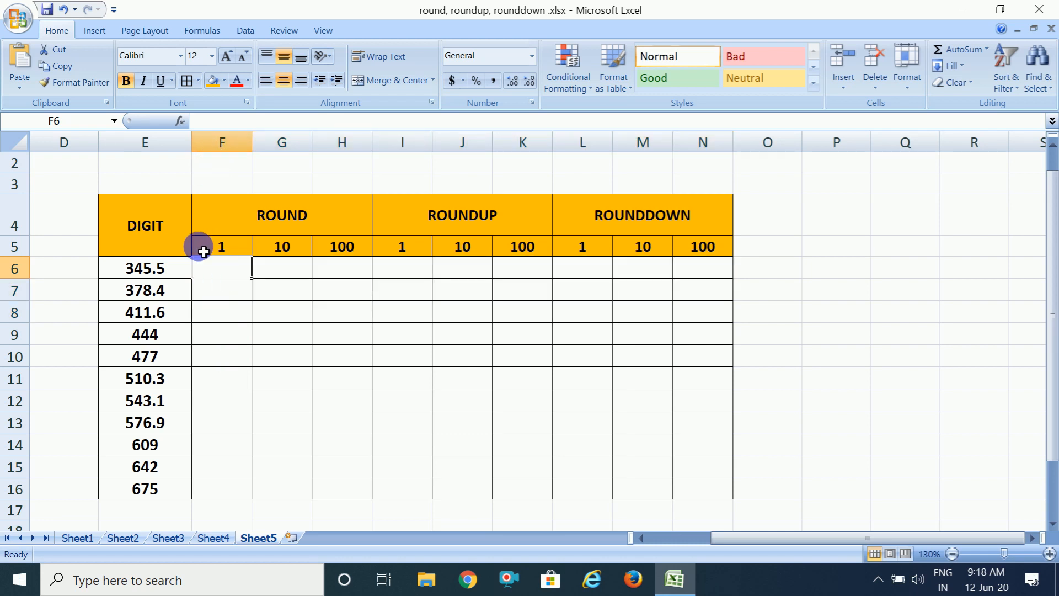
text(=)
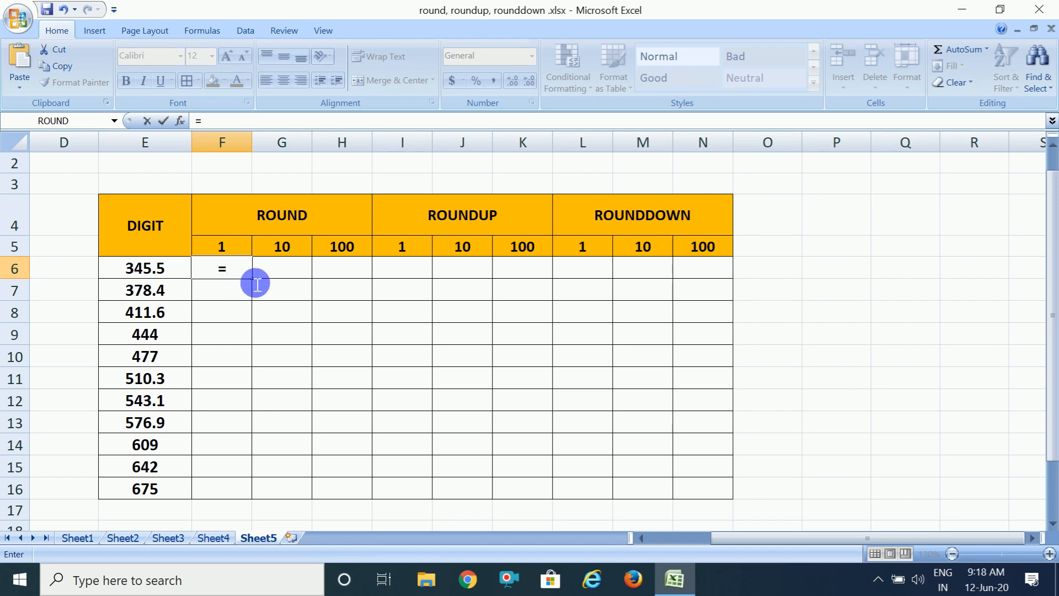
text(RO)
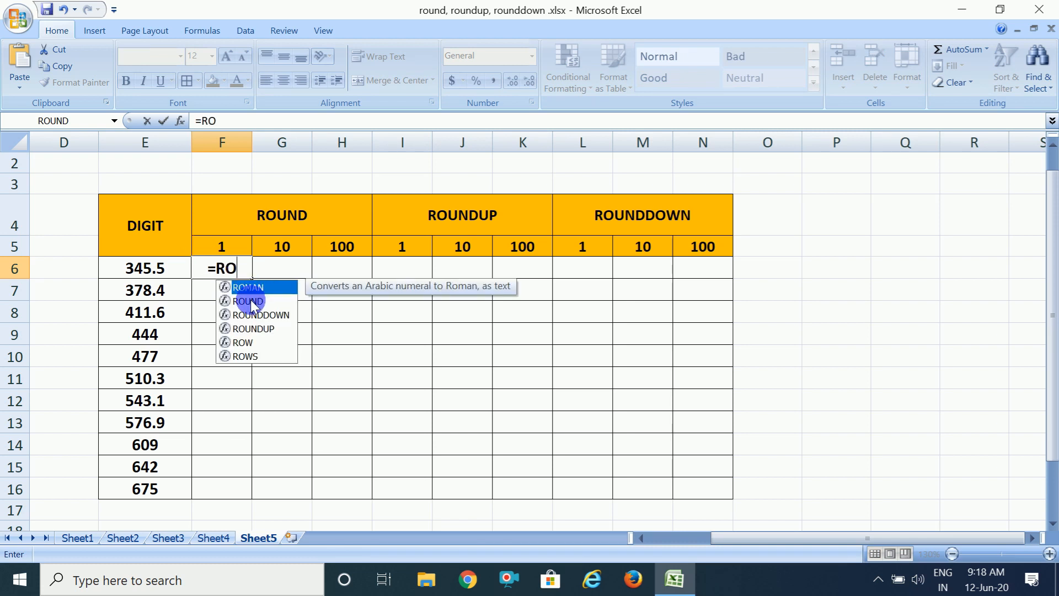
double_click(250, 300)
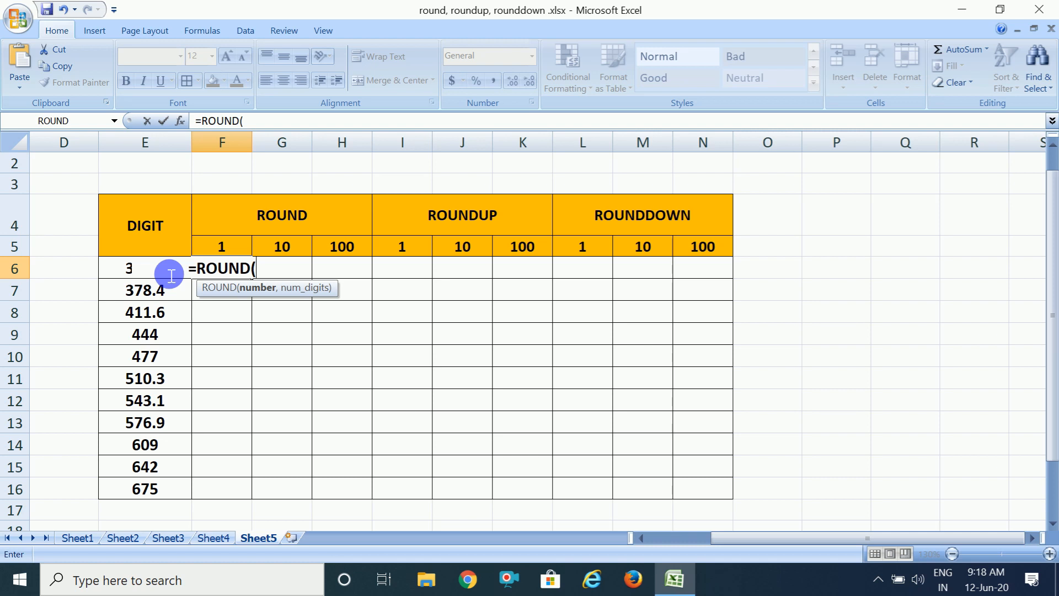
text(E)
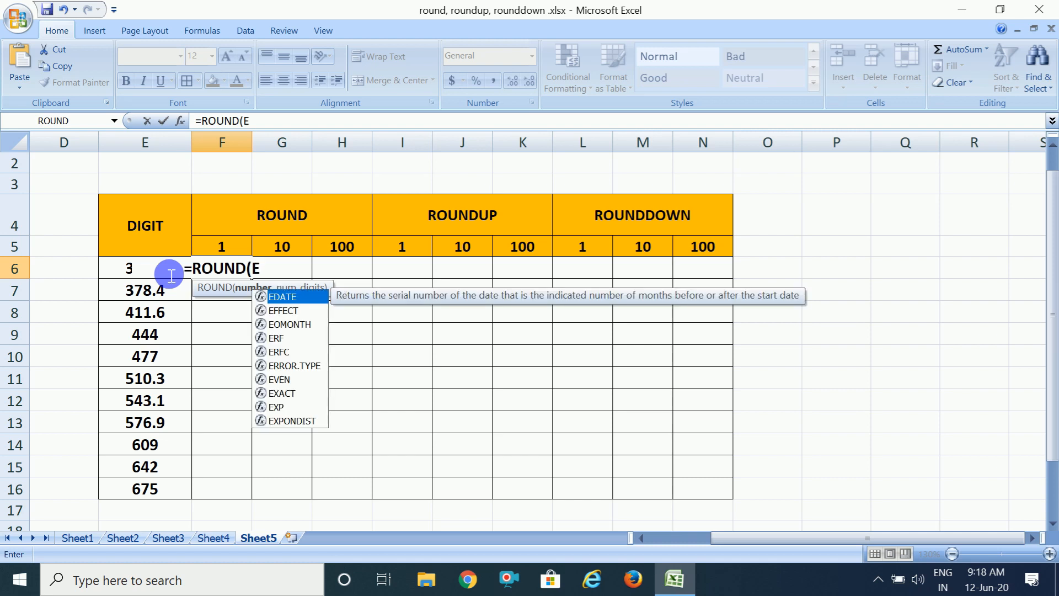
text(6)
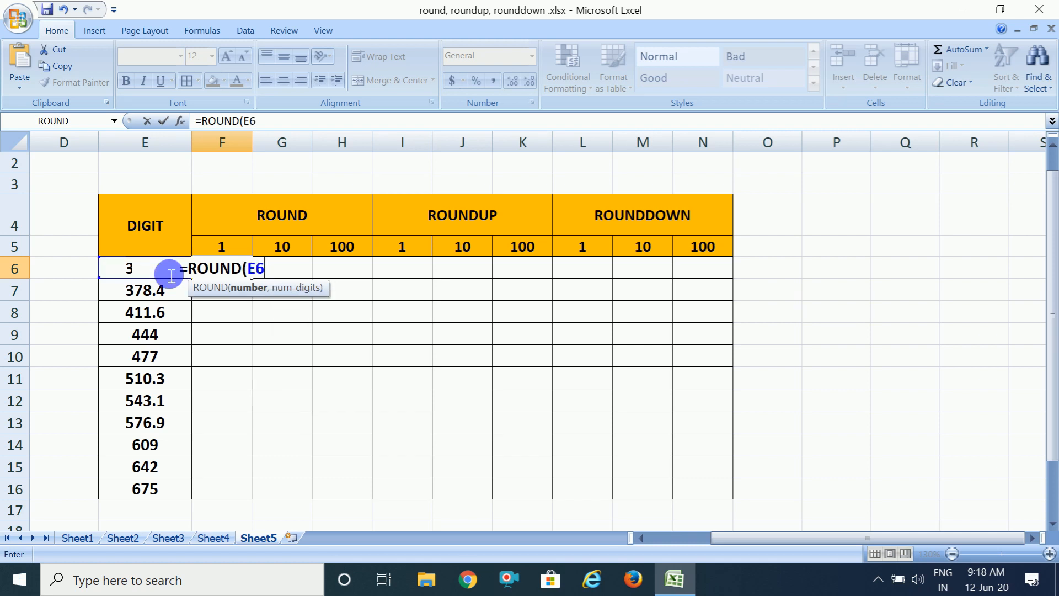
text(,)
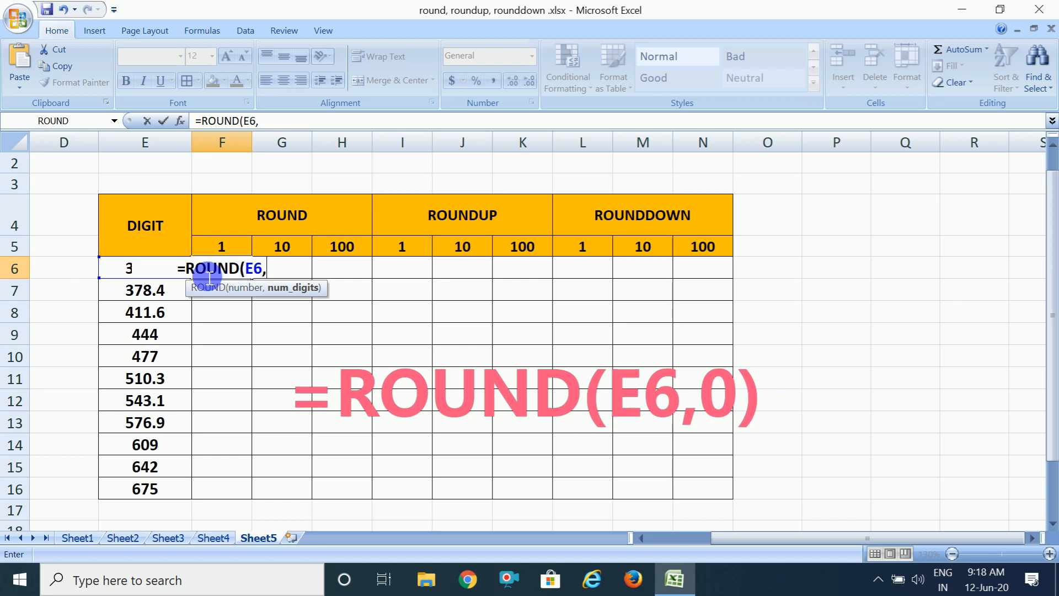
text(0)
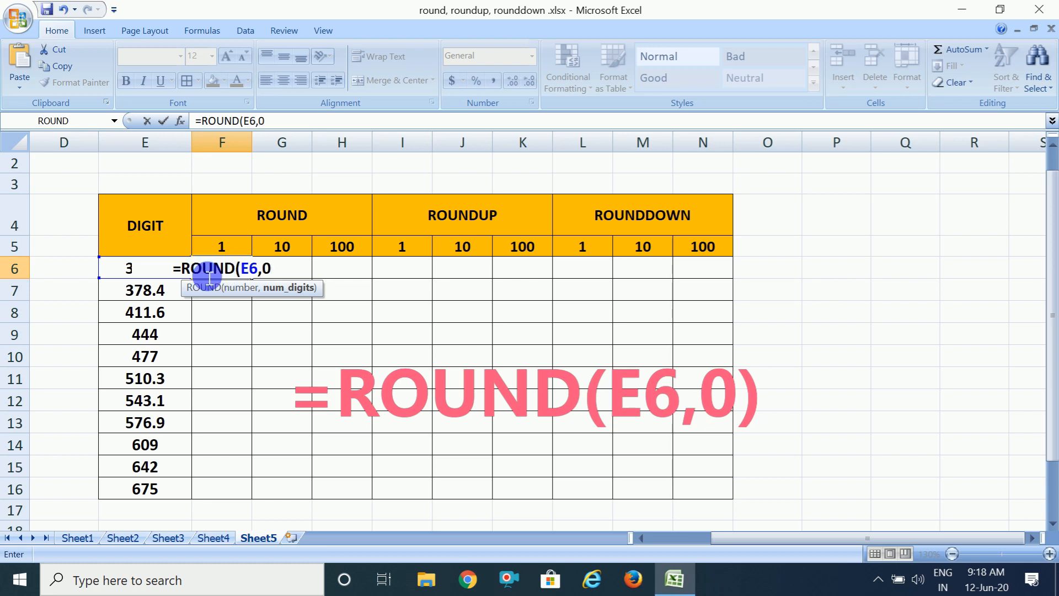
text())
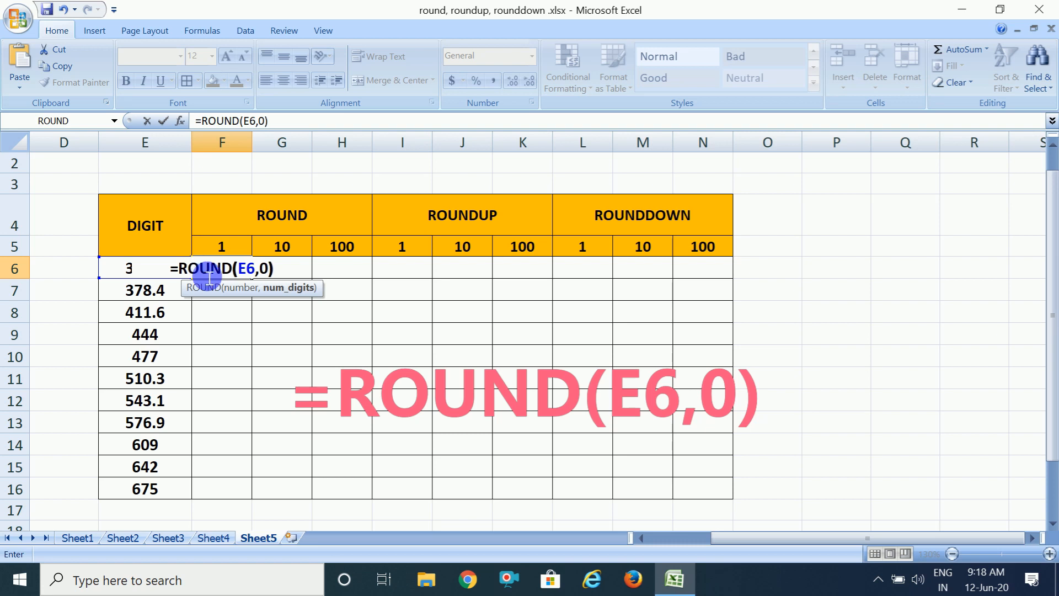
key(Tab)
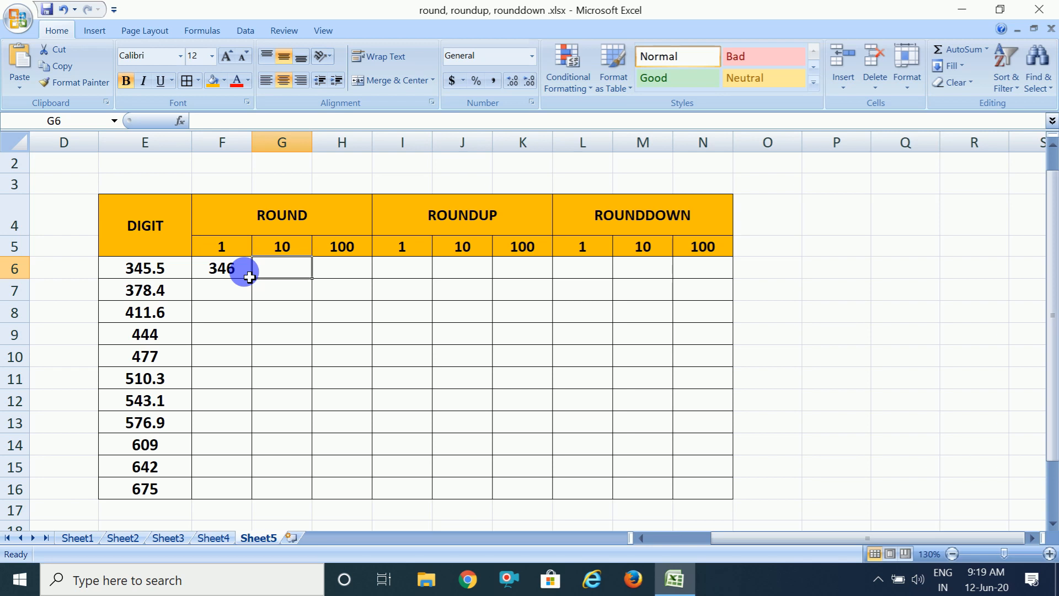
Step: Enter the formula =ROUND(E6,-1) in cell G6 to round the first digit to the nearest 10
text(=)
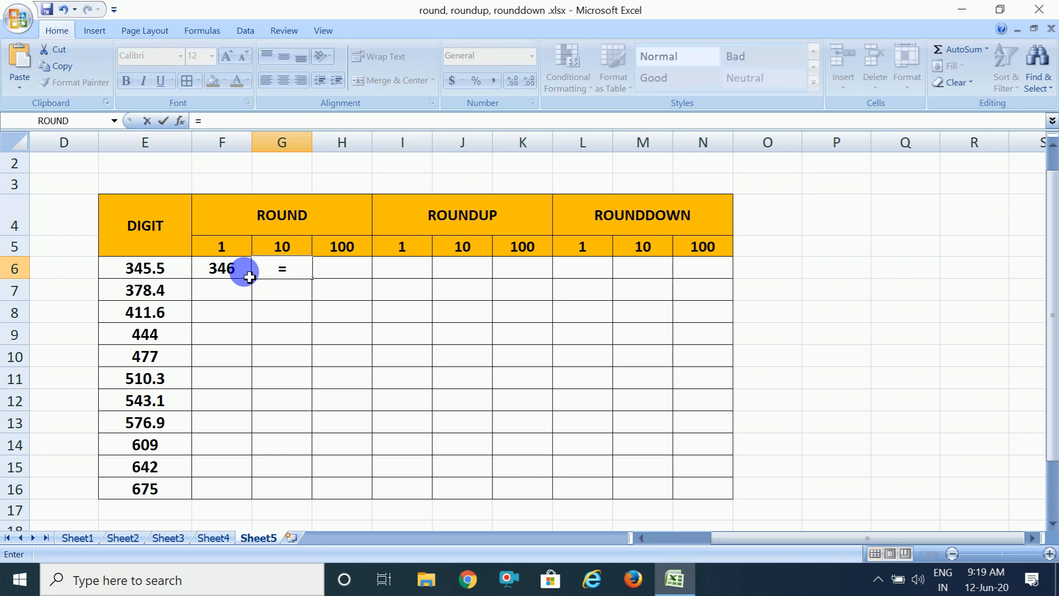
text(RO)
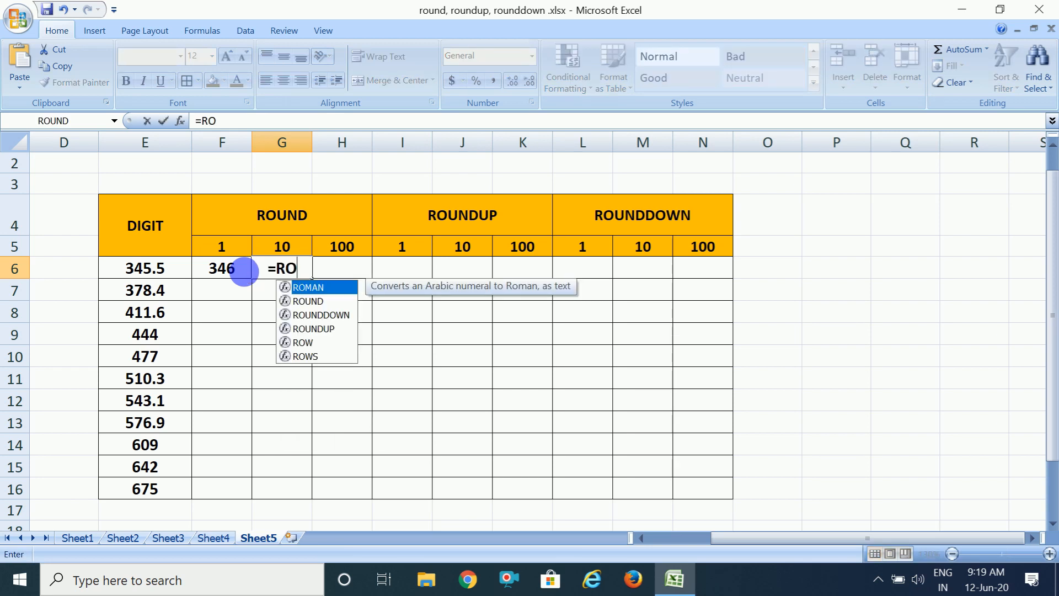
click(301, 301)
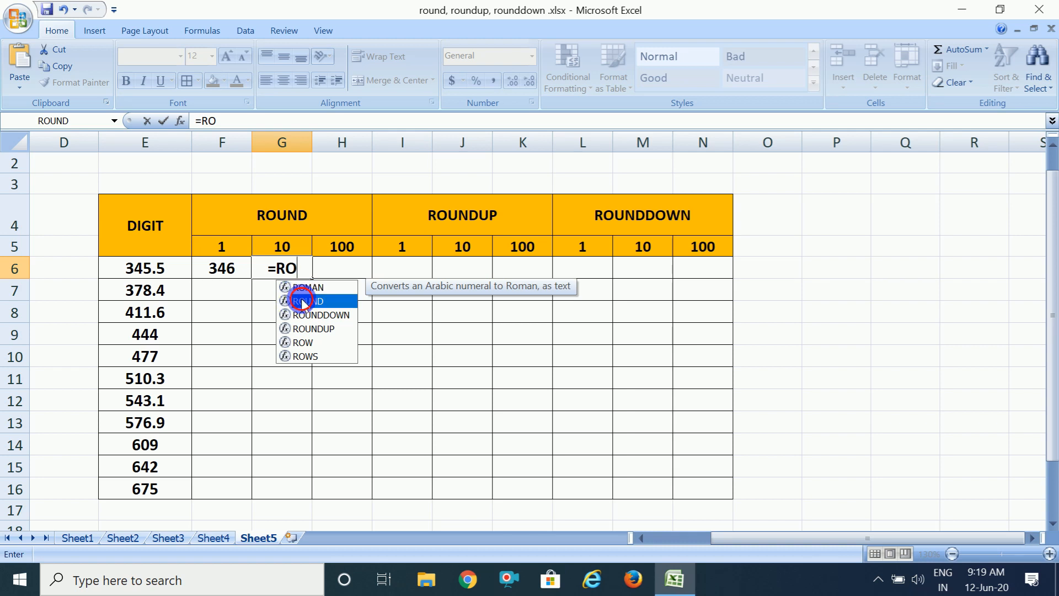
double_click(301, 300)
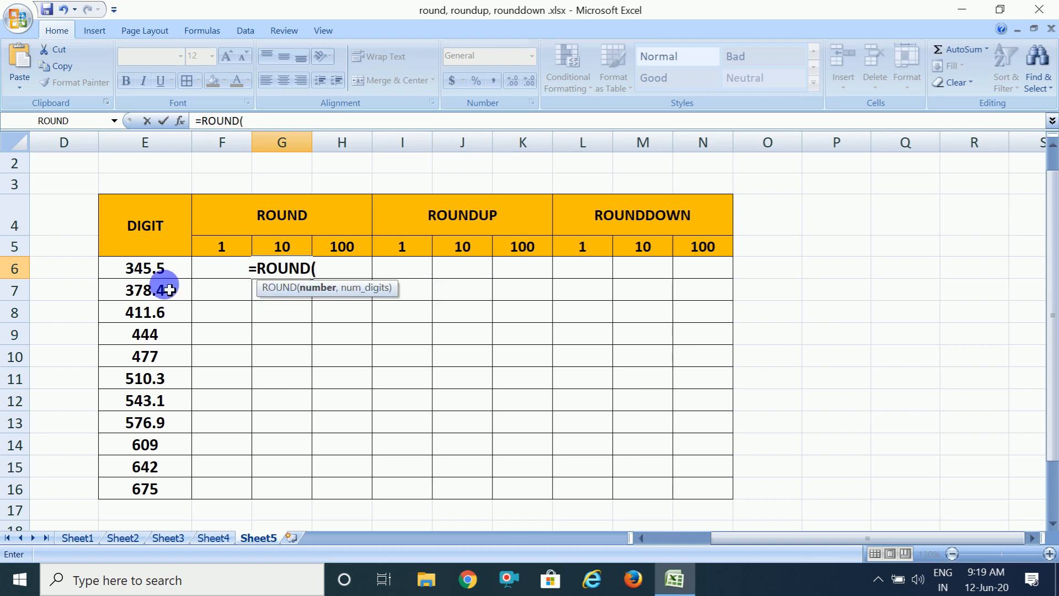
click(148, 269)
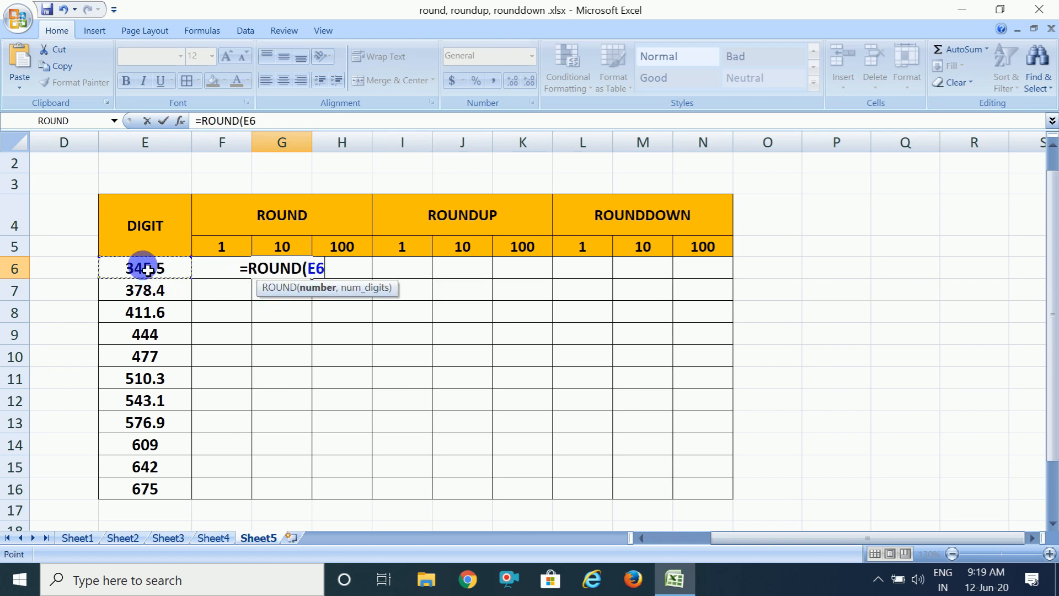
text(,)
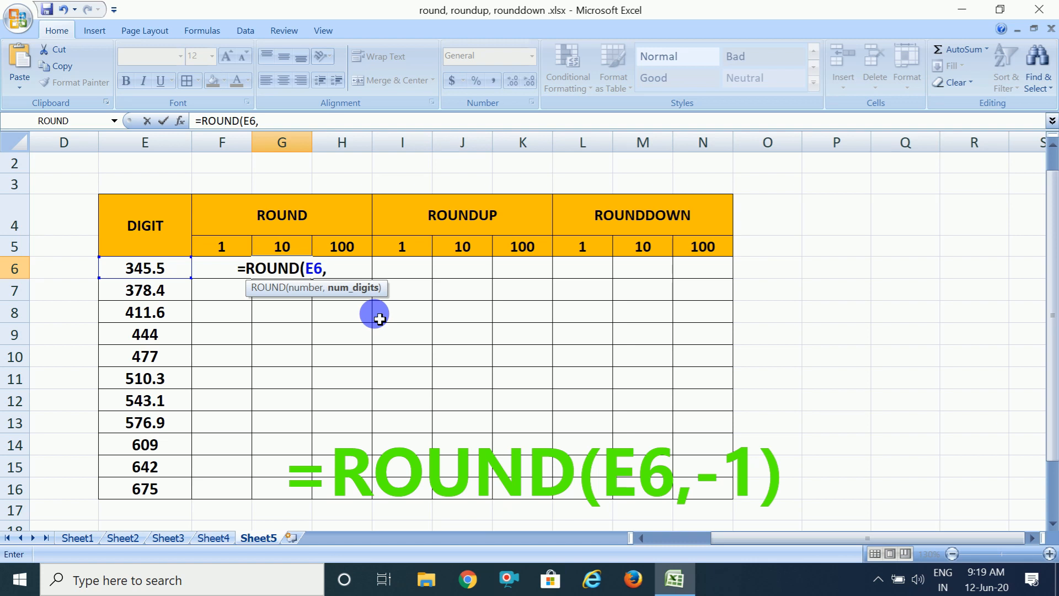
text(-)
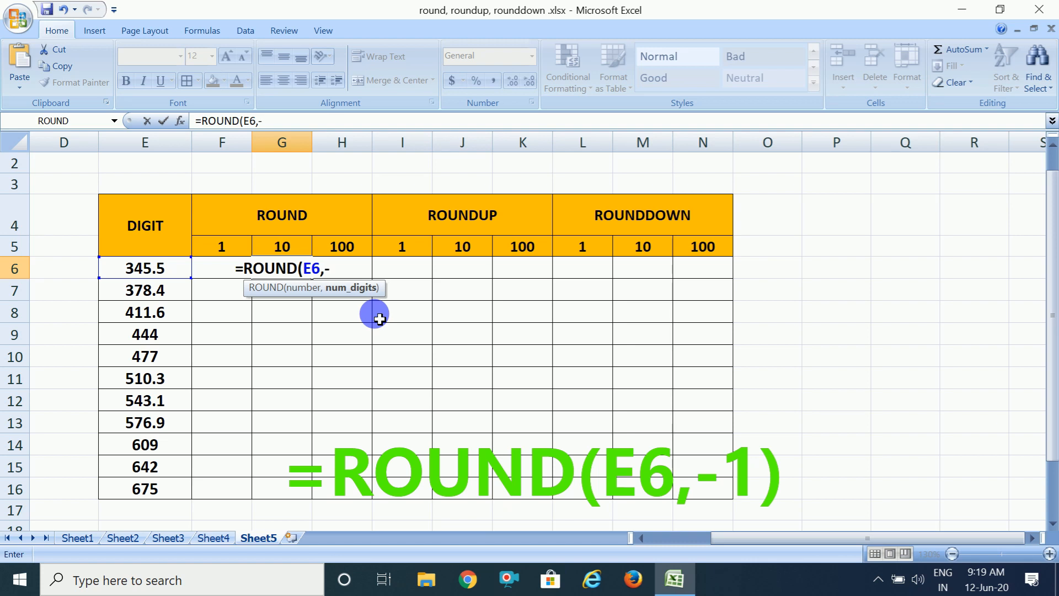
text(1)
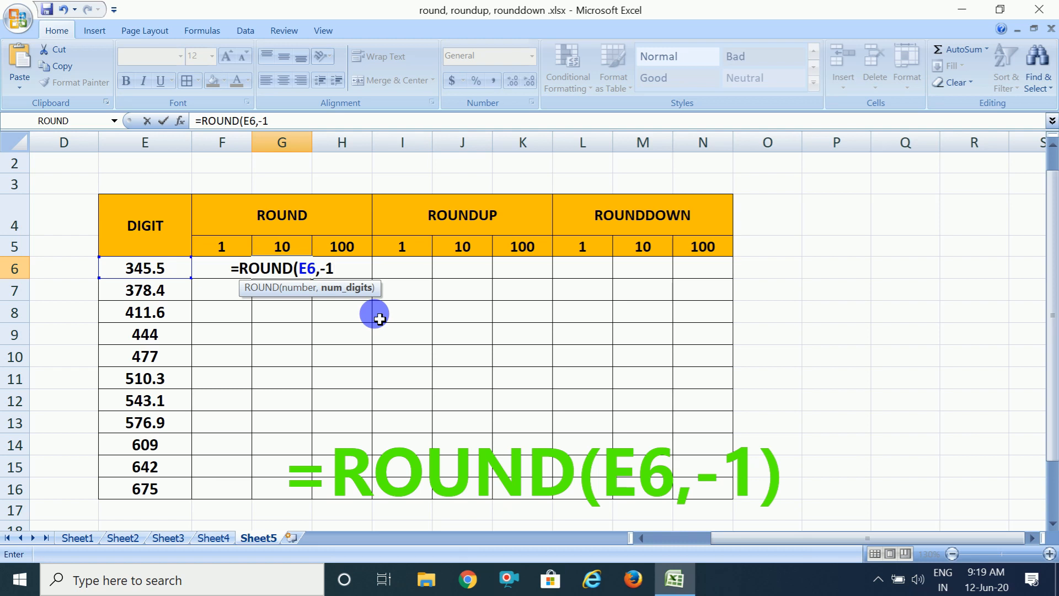
text())
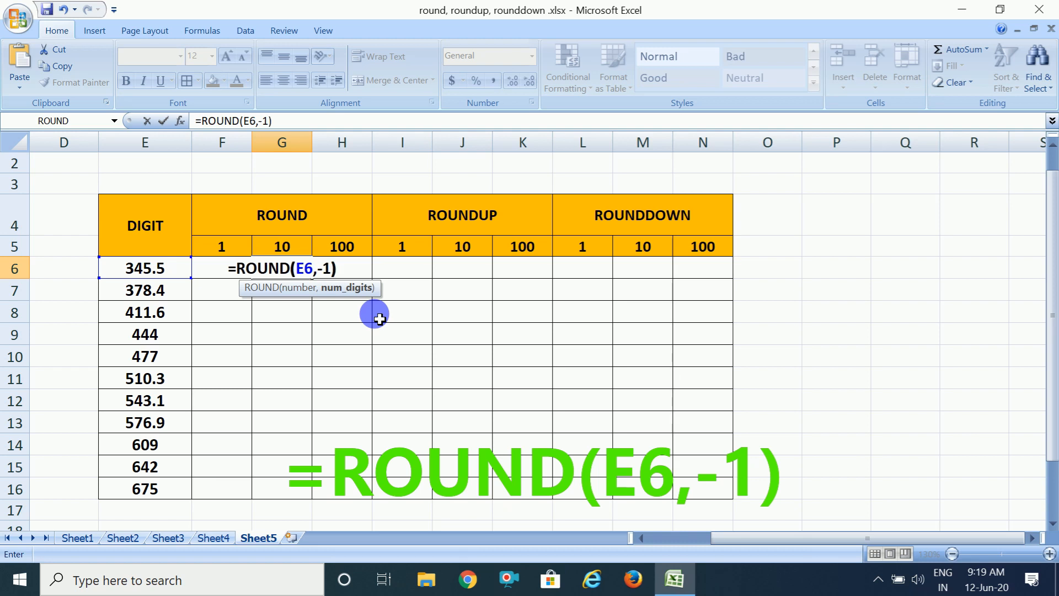
key(Return)
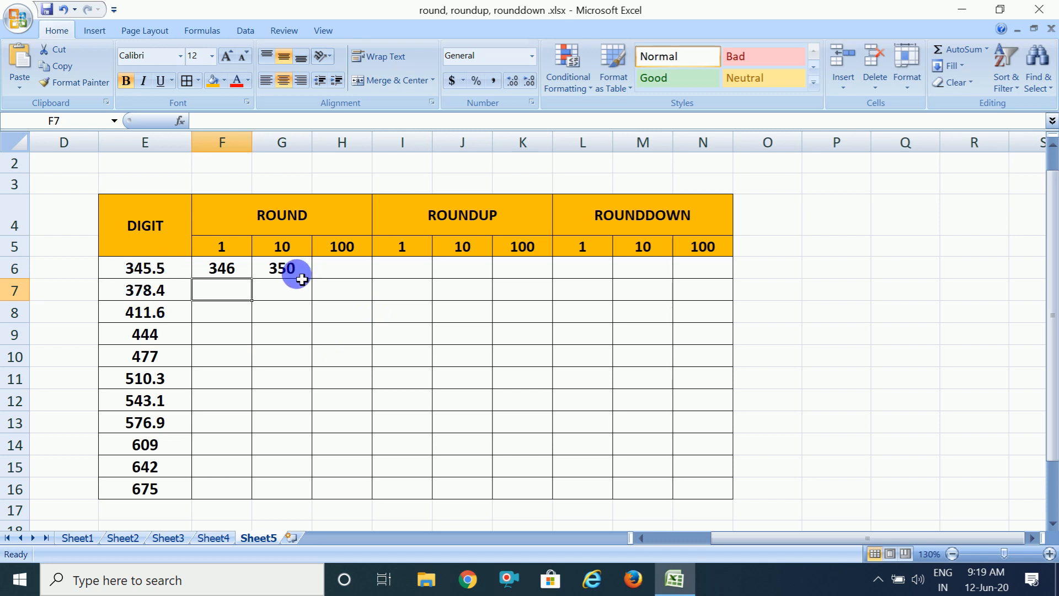
Step: Enter the formula =ROUND(E6,-2) in cell H6 to round the first digit to the nearest 100
click(341, 275)
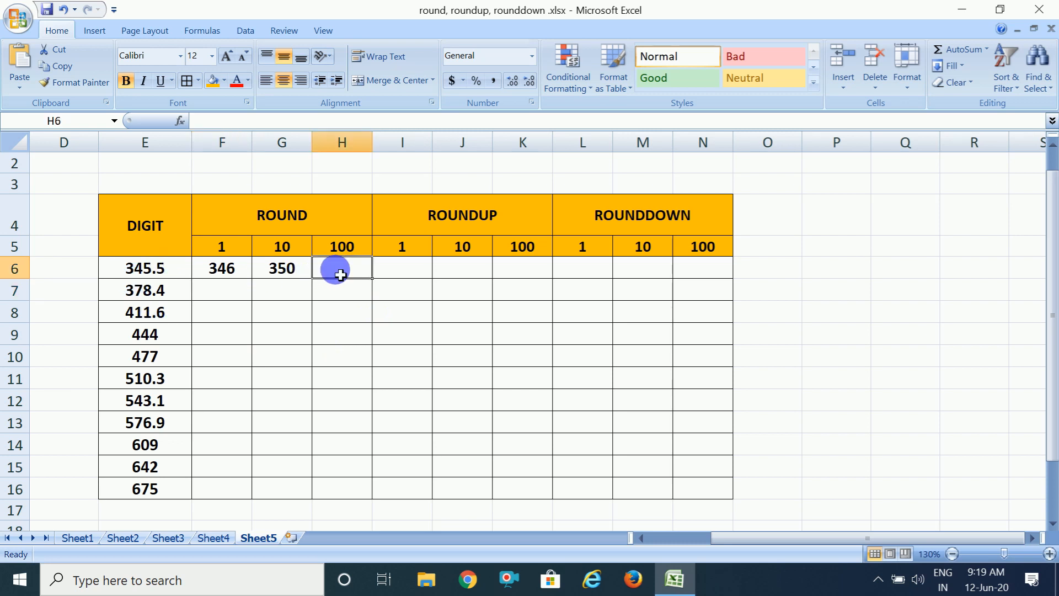
text(=)
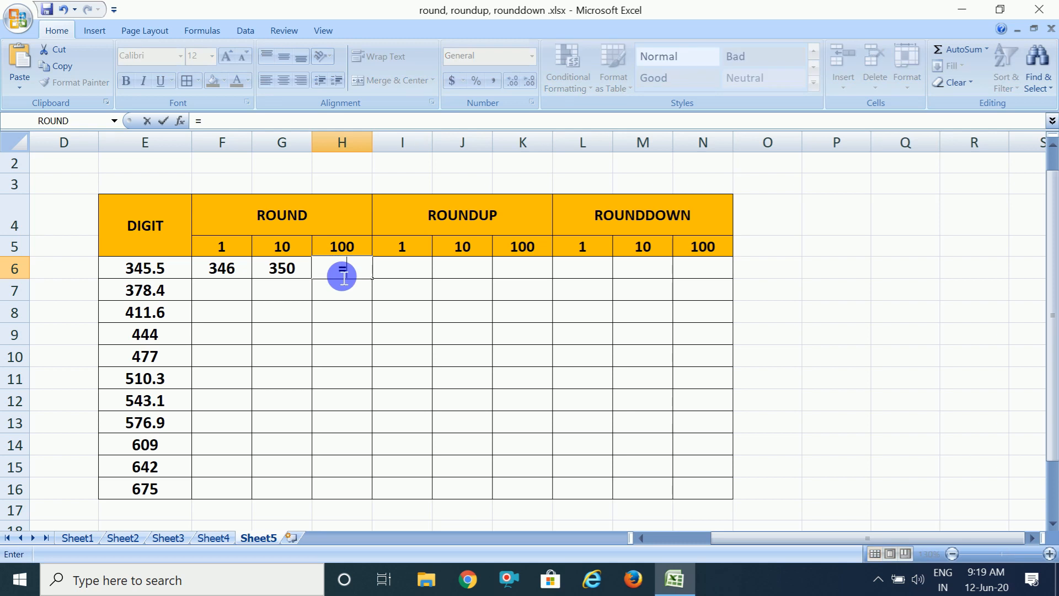
text(RO)
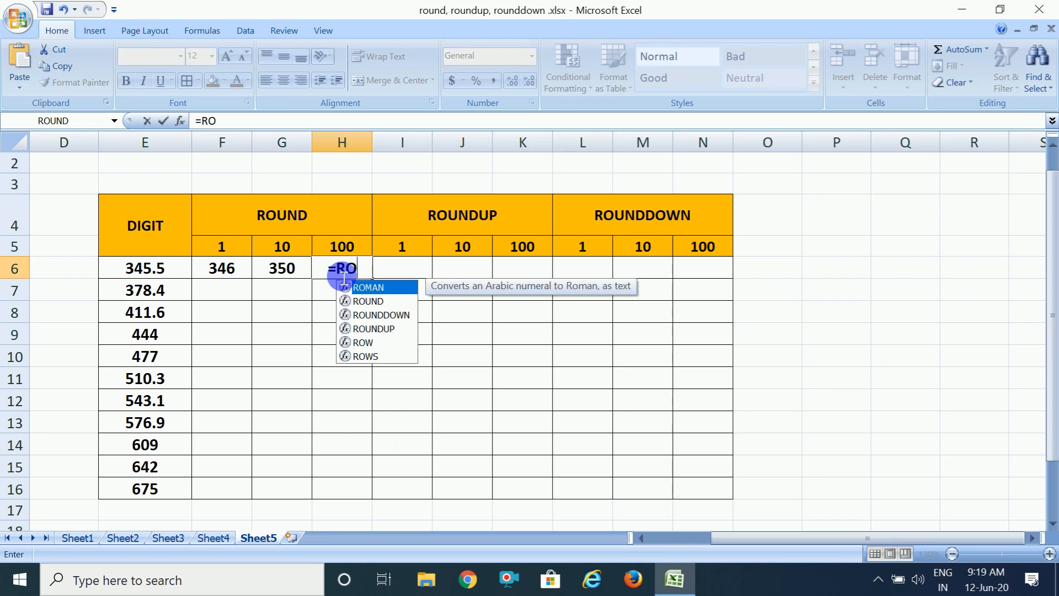
double_click(382, 302)
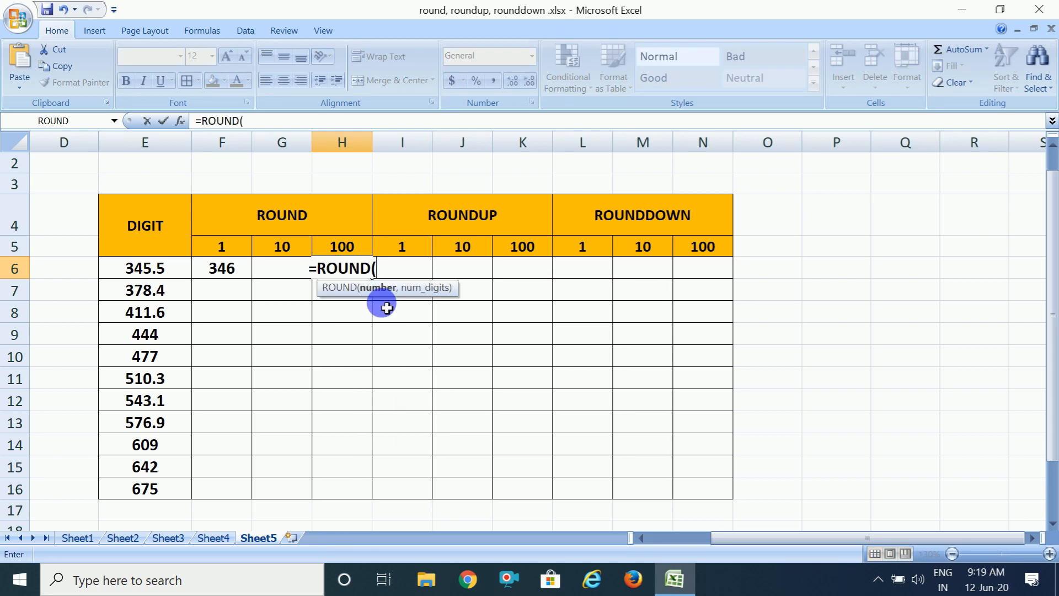
click(161, 268)
text(,)
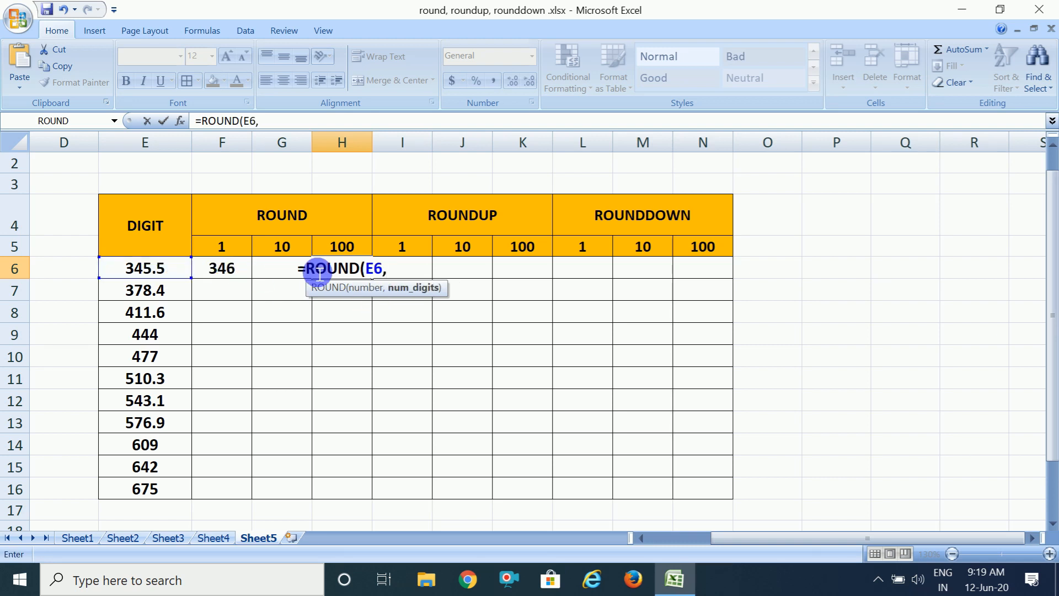
text(-)
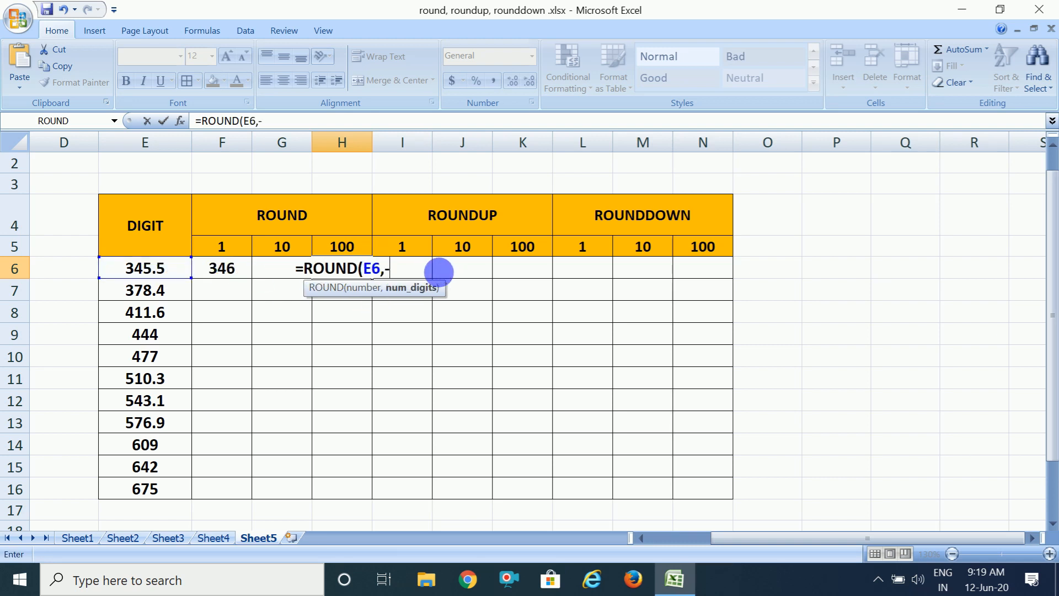
text(2)
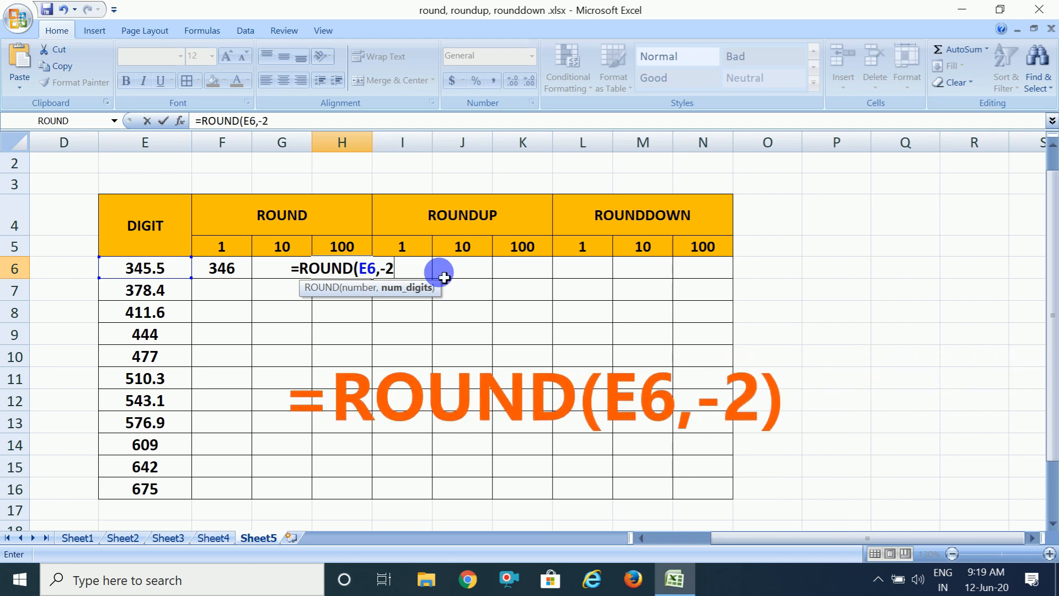
text())
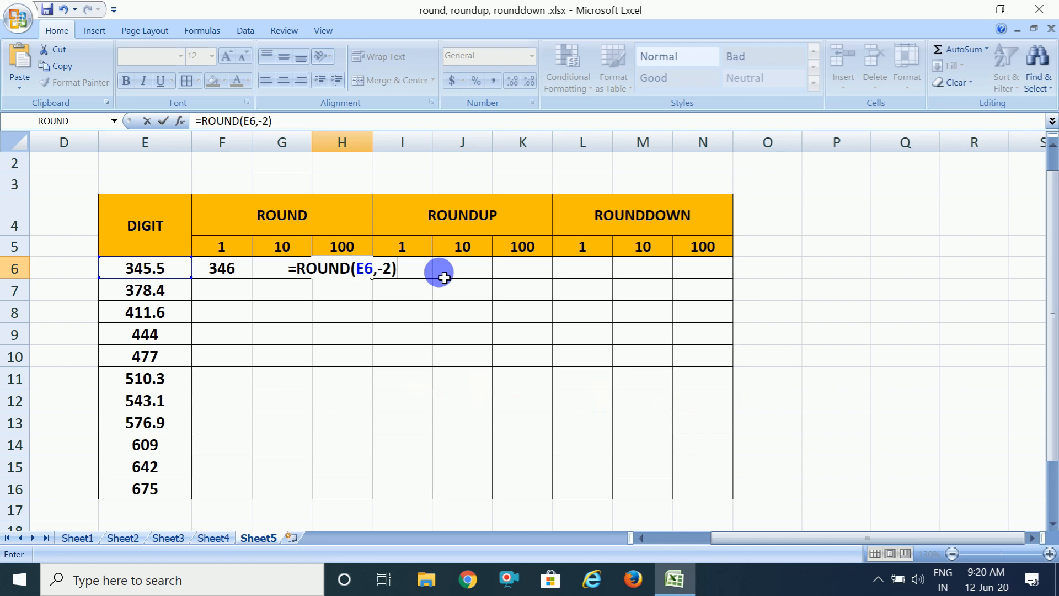
key(Return)
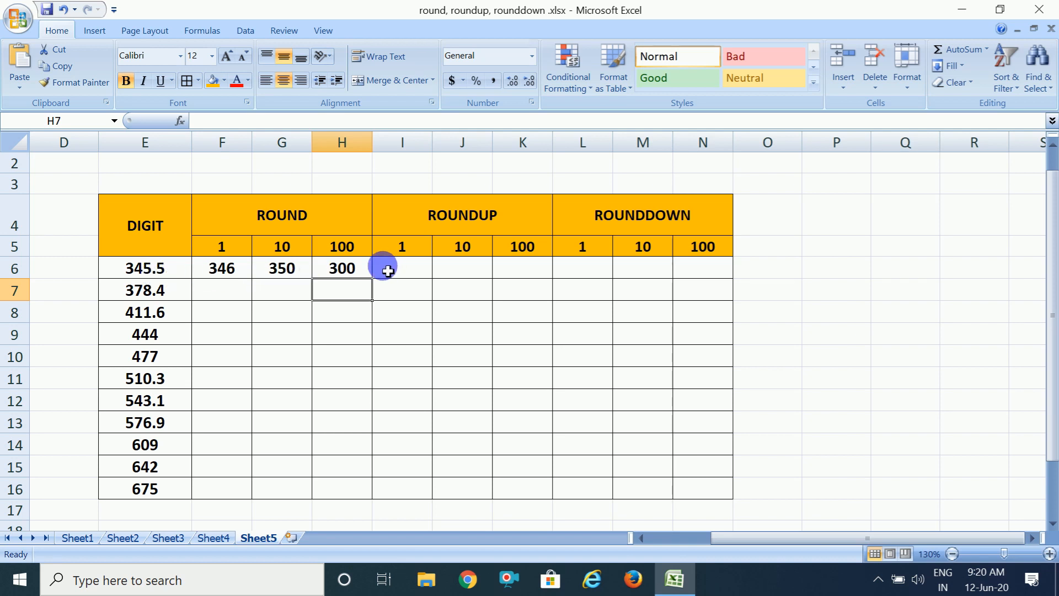
Step: Change the first digit in cell E6 to 349.9 to test the ROUND formulas
click(175, 276)
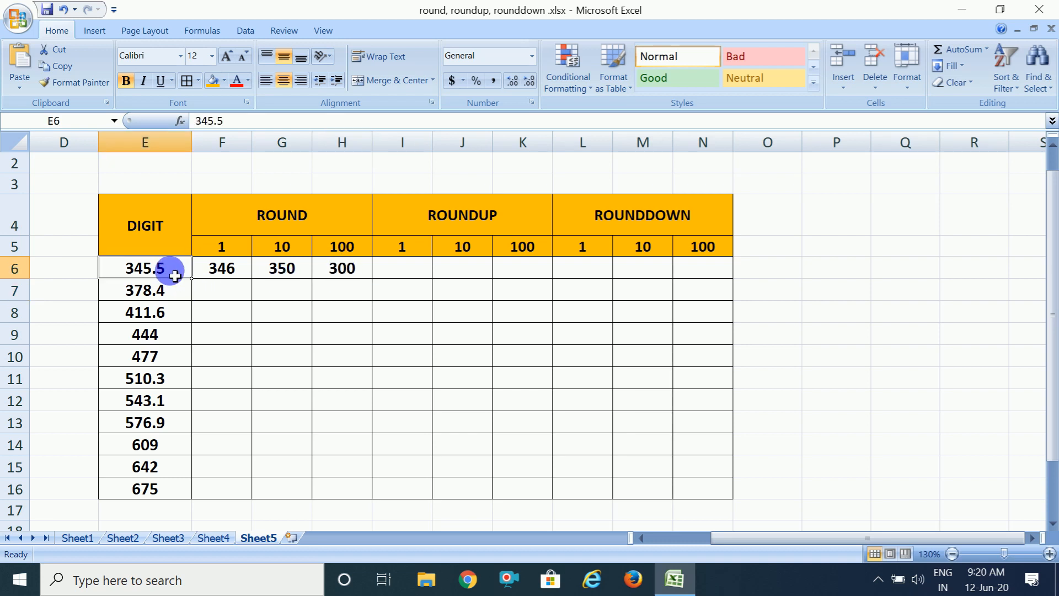
text(34)
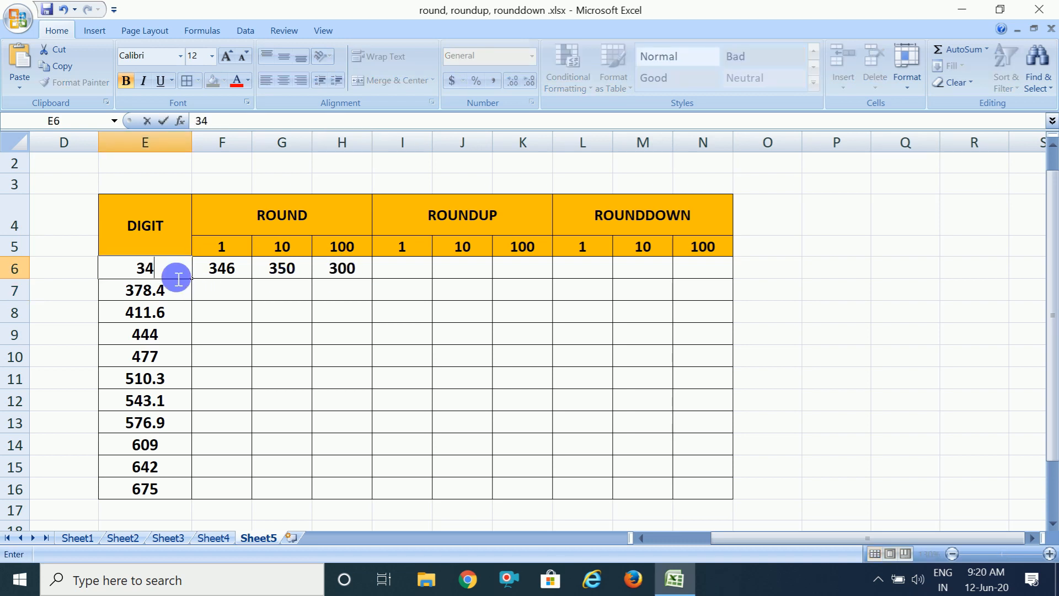
text(9.9)
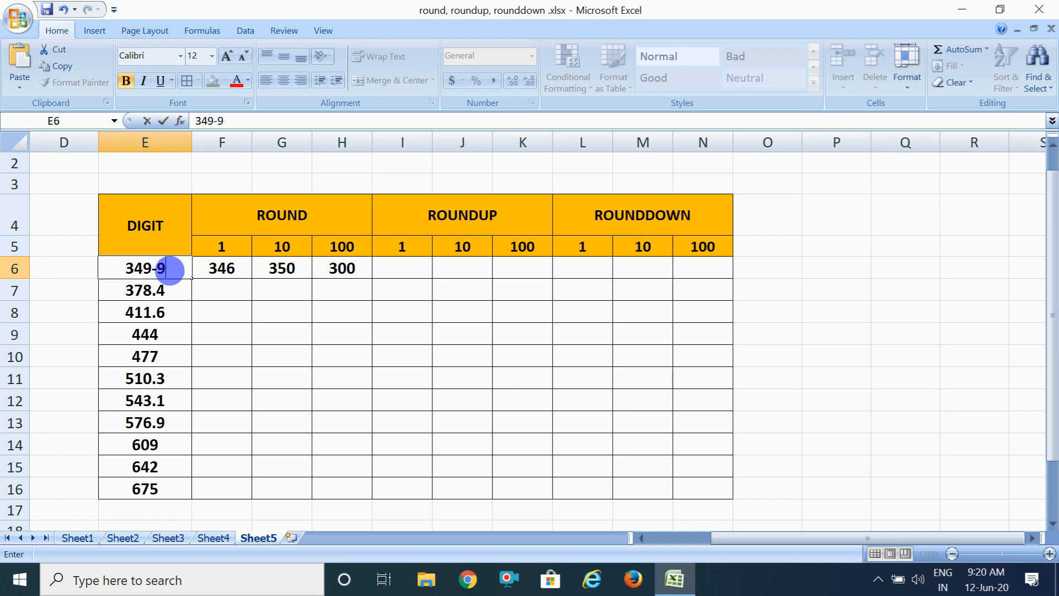
key(Tab)
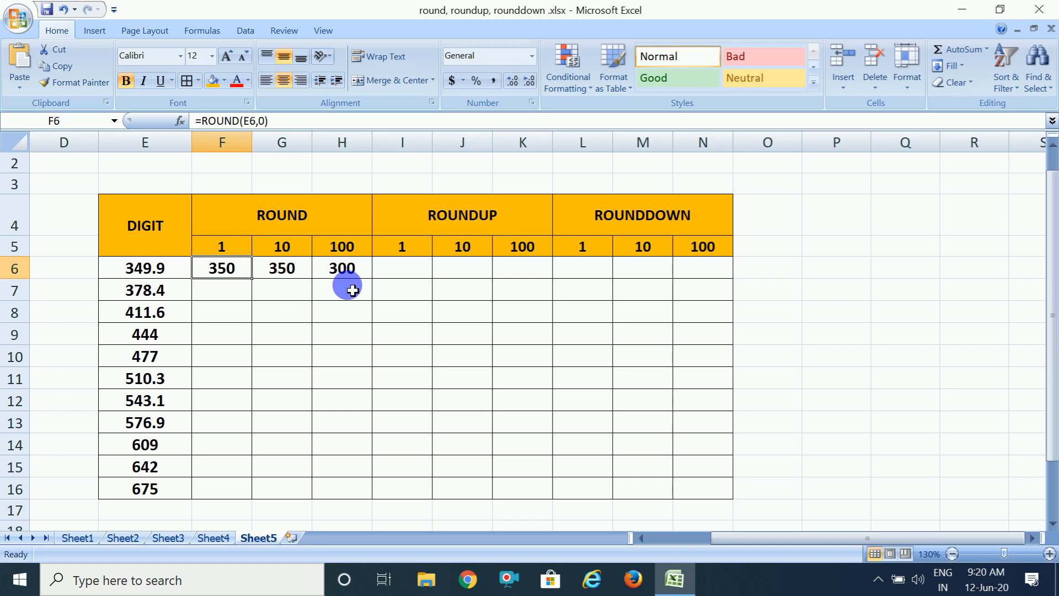
Step: Replace the first digit in cell E6 with 350 to test rounding to the nearest 100
click(135, 275)
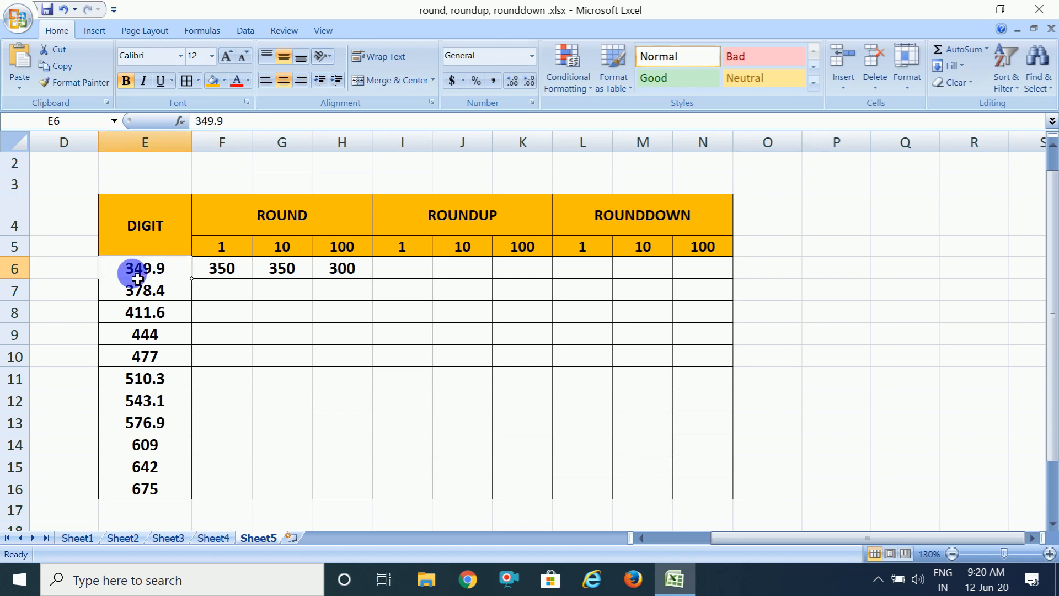
text(350)
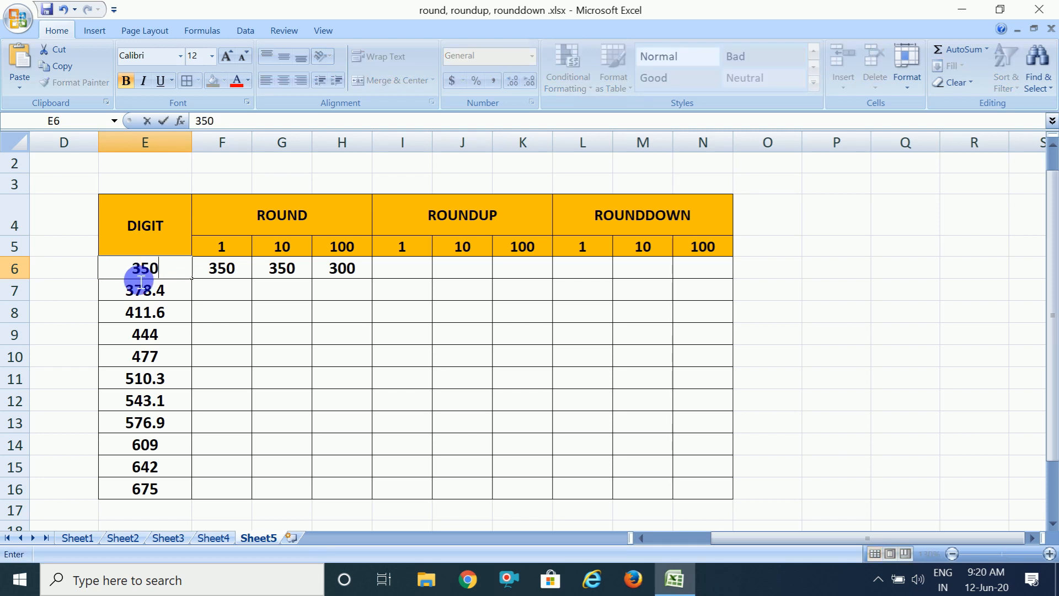
key(Tab)
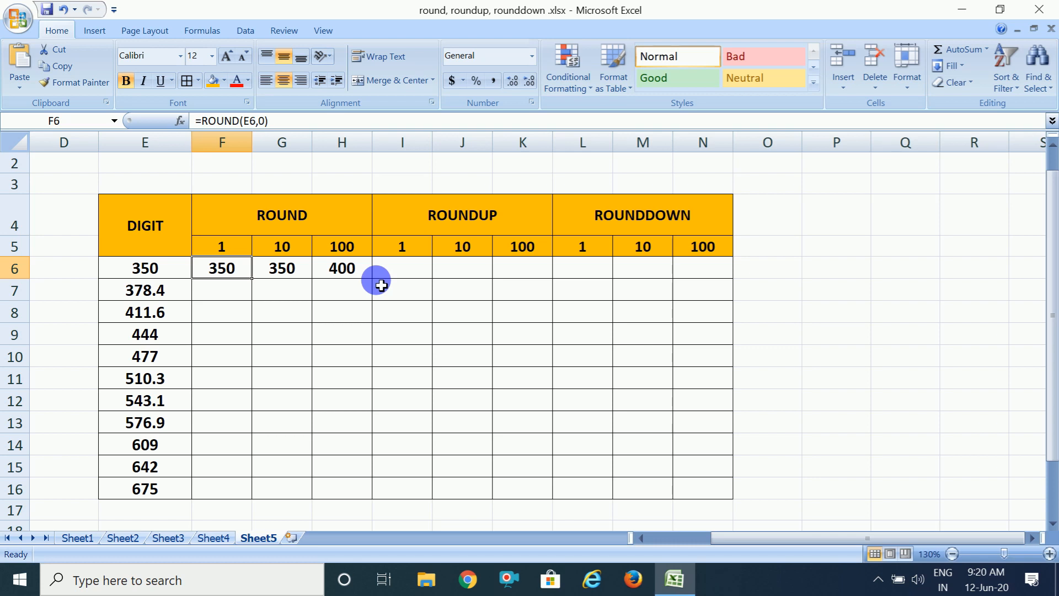
Step: Enter the formula =ROUNDUP(E6,0) in cell I6 to round the first digit up to the nearest 1
click(415, 276)
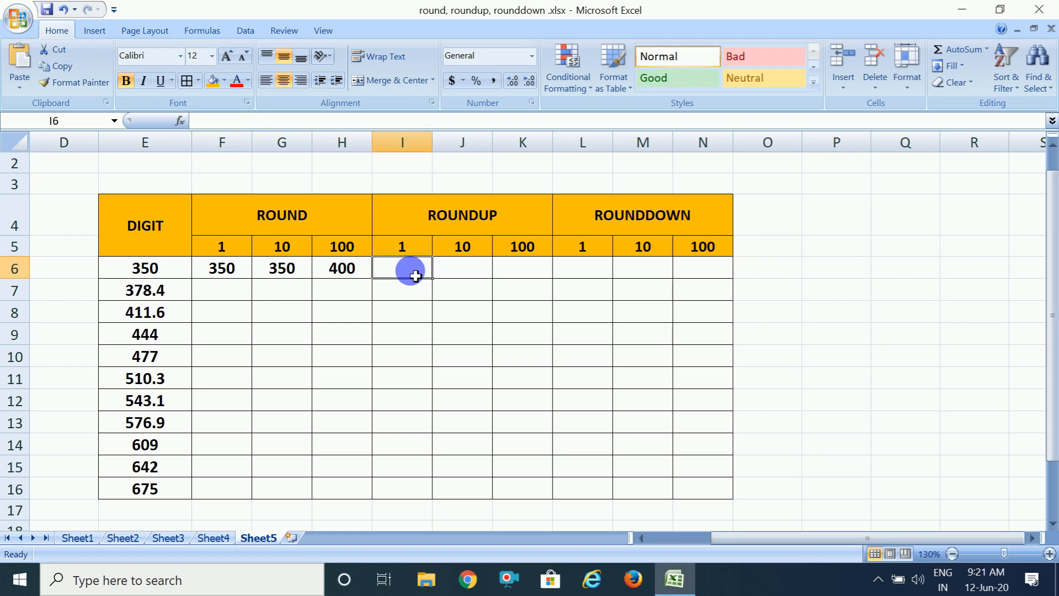
text(=)
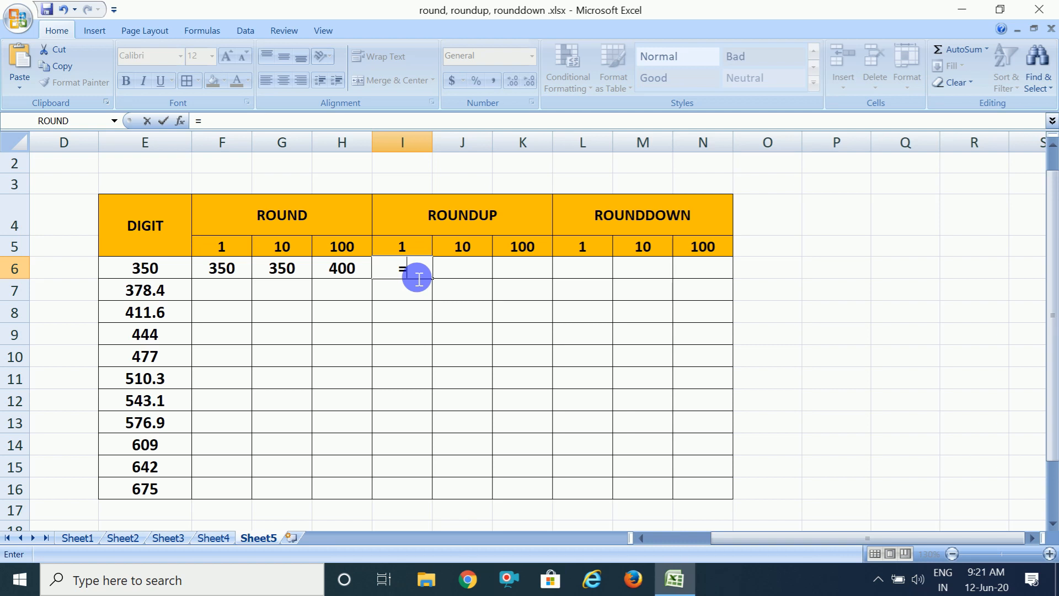
text(R)
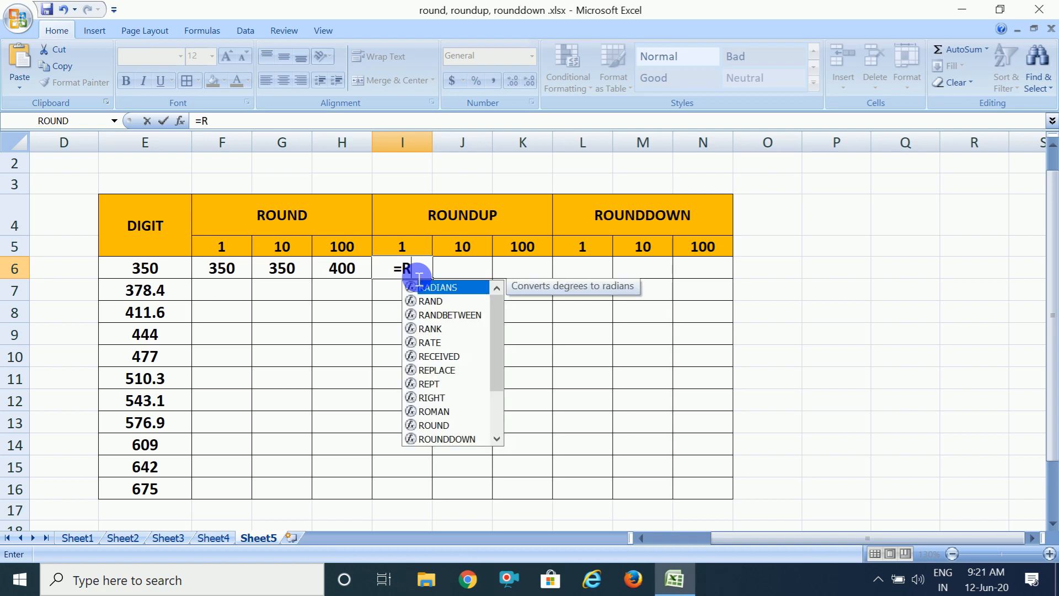
text(O)
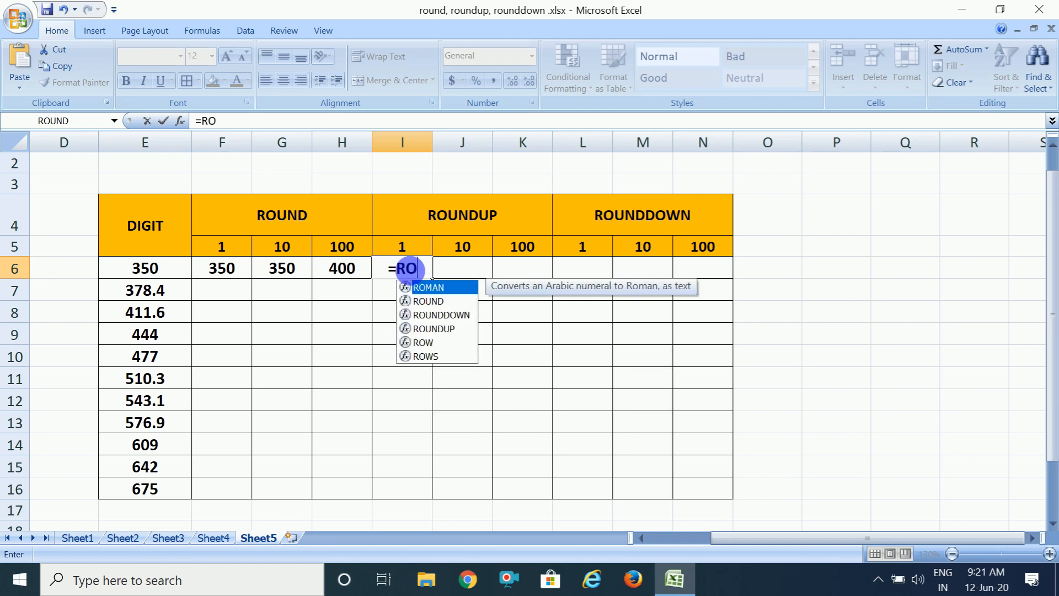
double_click(436, 329)
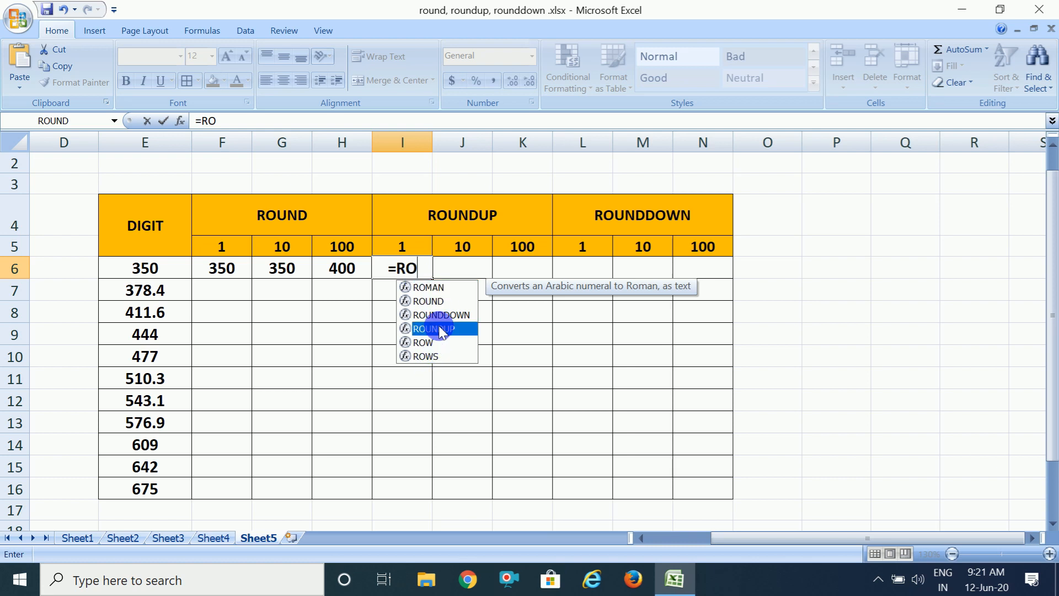
click(168, 278)
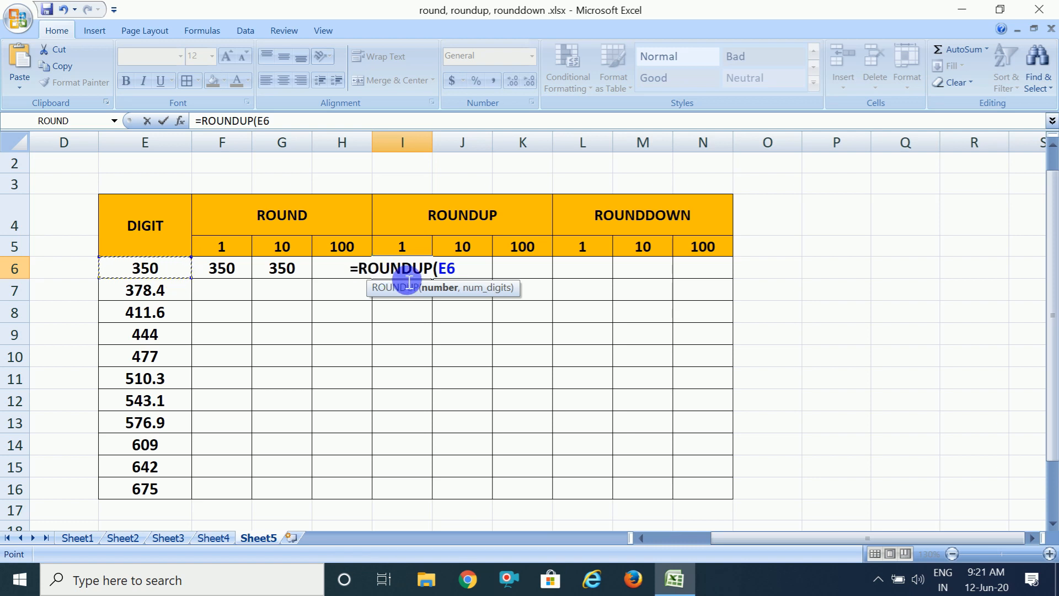
text(,)
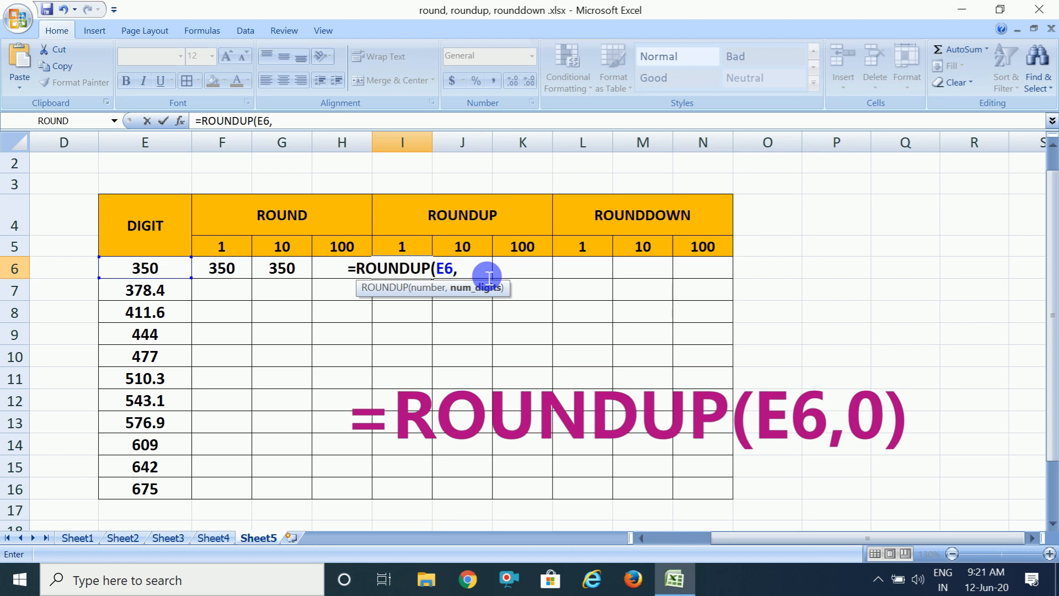
text(0))
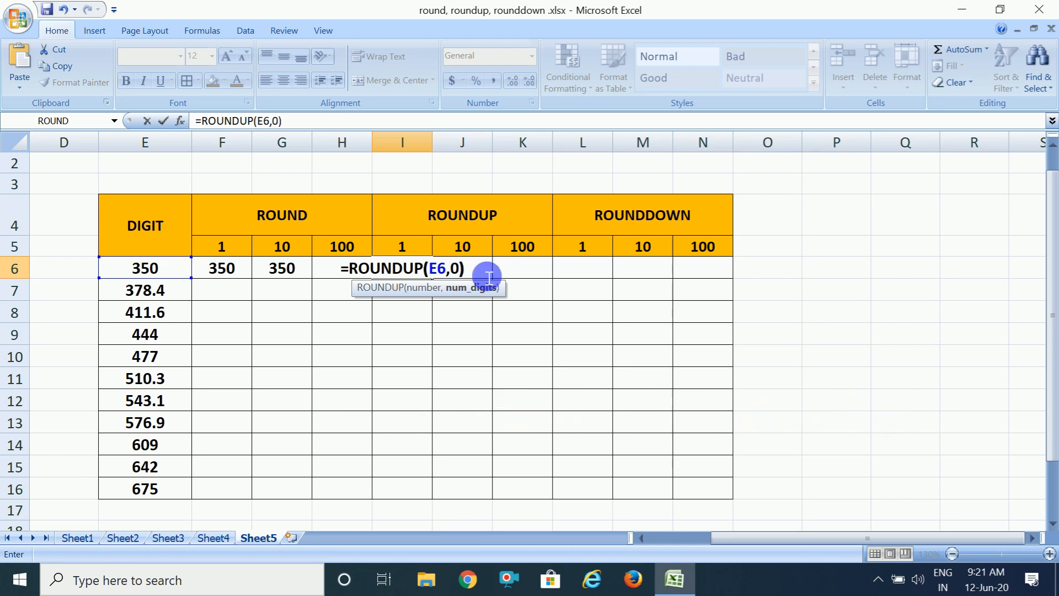
click(489, 275)
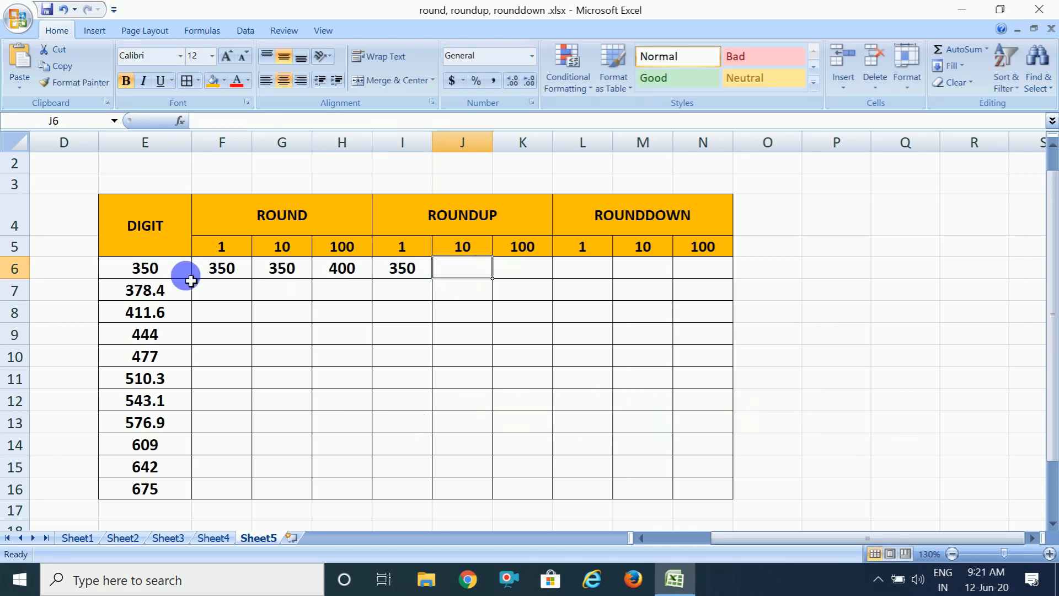
Step: Set the first digit in cell E6 to 345.5
click(172, 270)
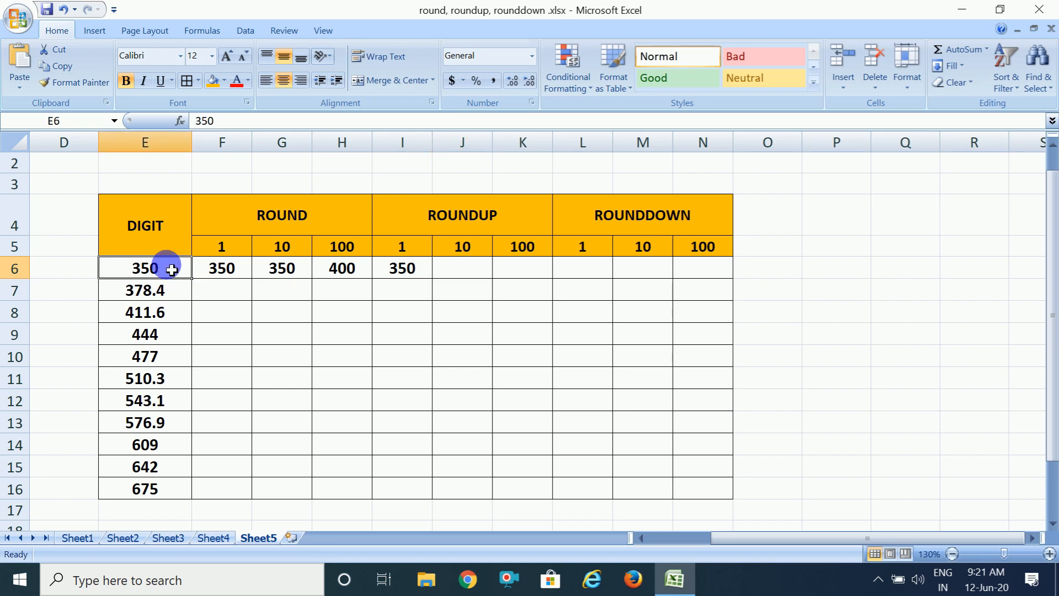
text(34)
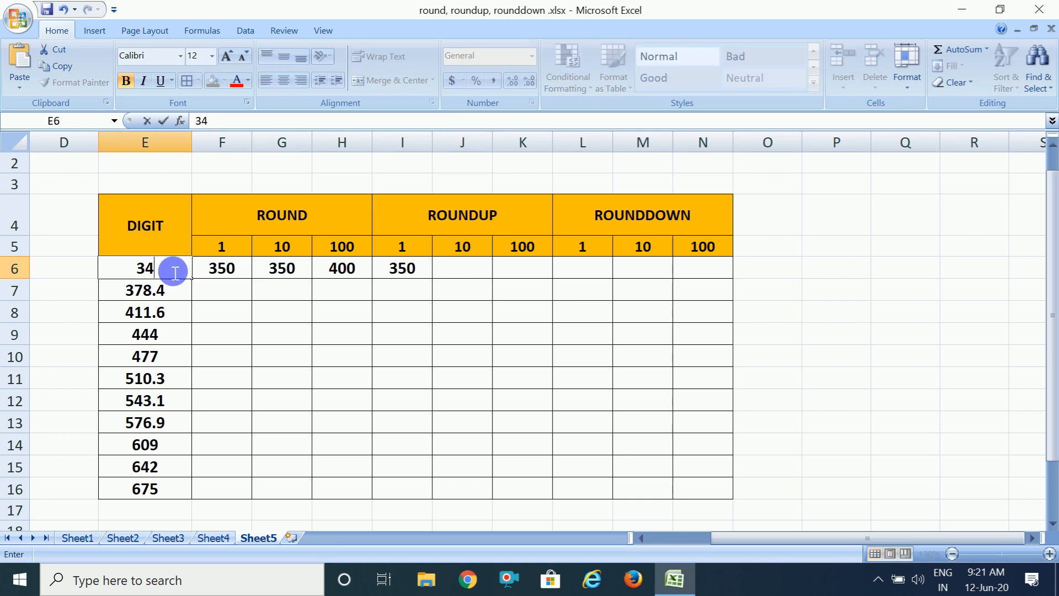
text(5.5)
key(Tab)
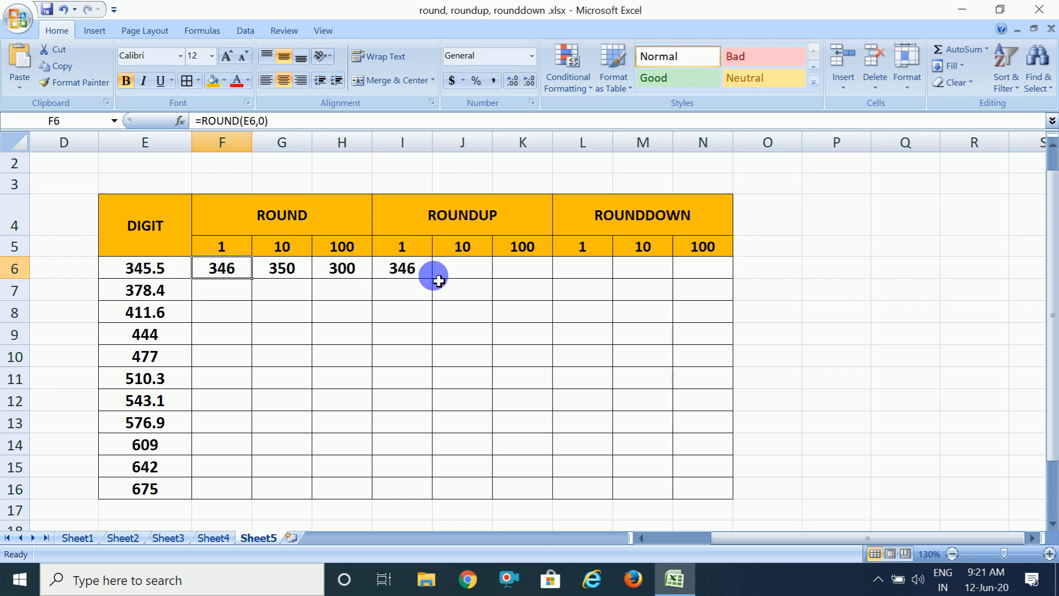
Step: Enter the formula =ROUNDUP(E6,-1) in cell J6 to round the first digit up to the nearest 10
click(458, 279)
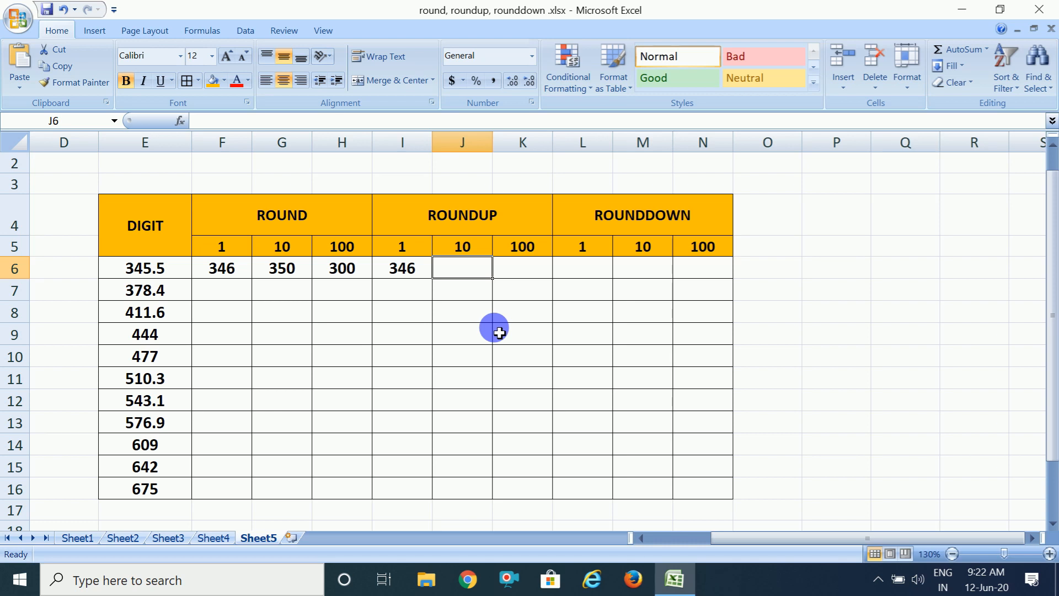
text(=)
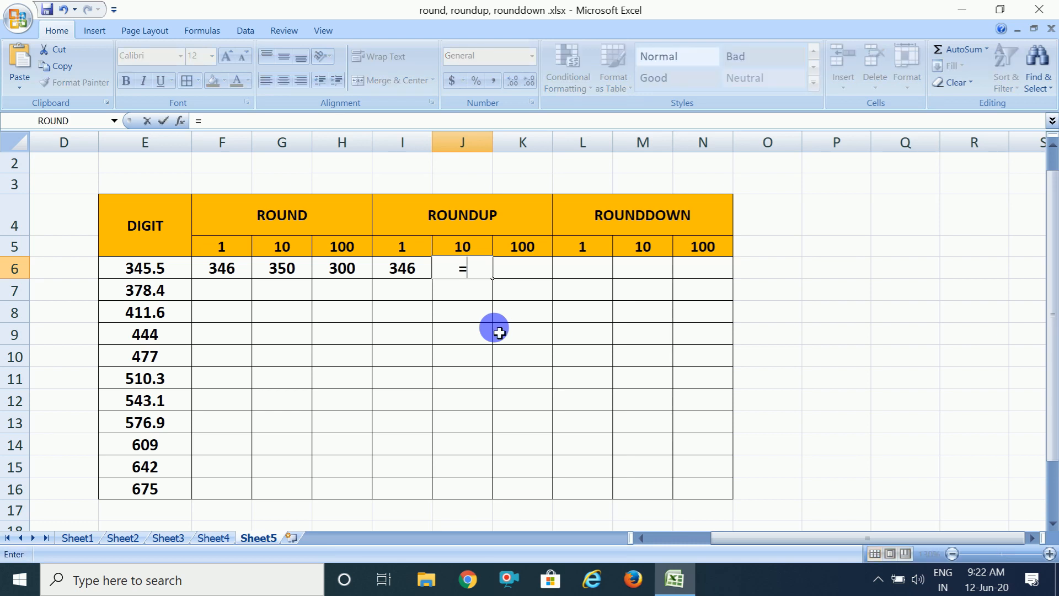
text(RO)
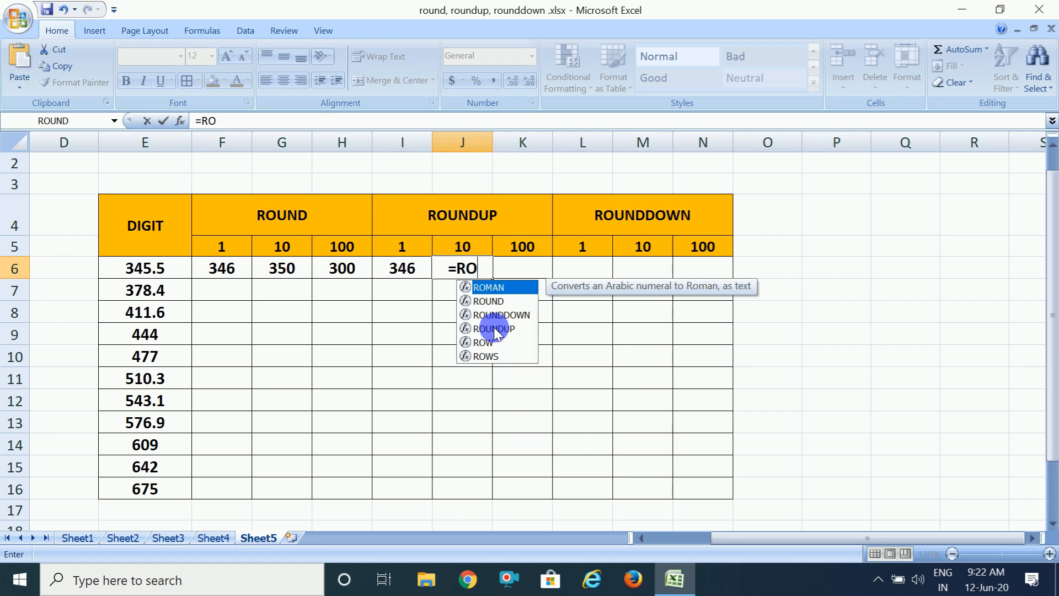
click(495, 329)
double_click(494, 329)
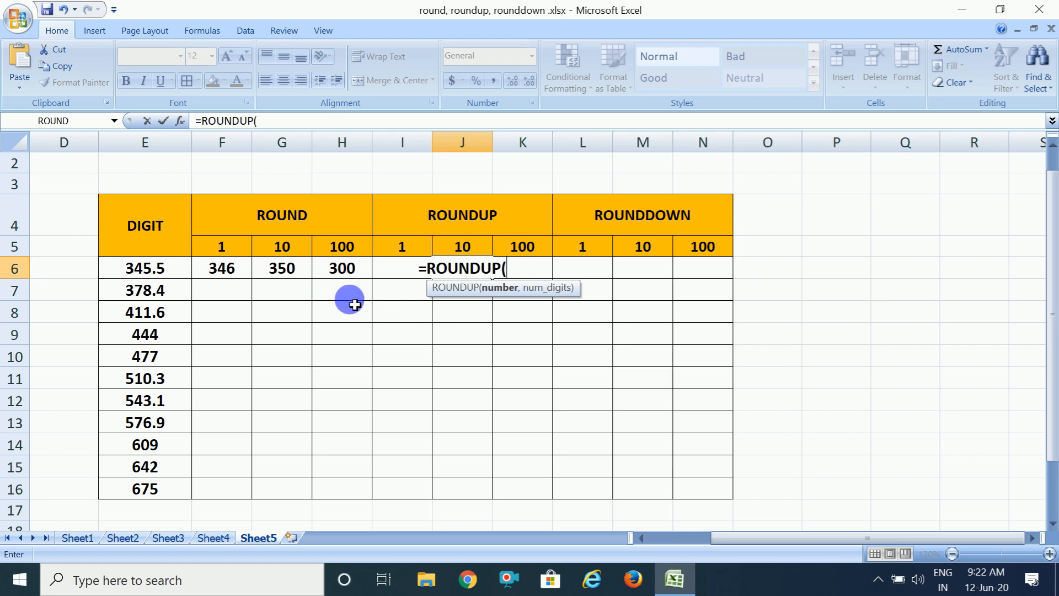
click(182, 268)
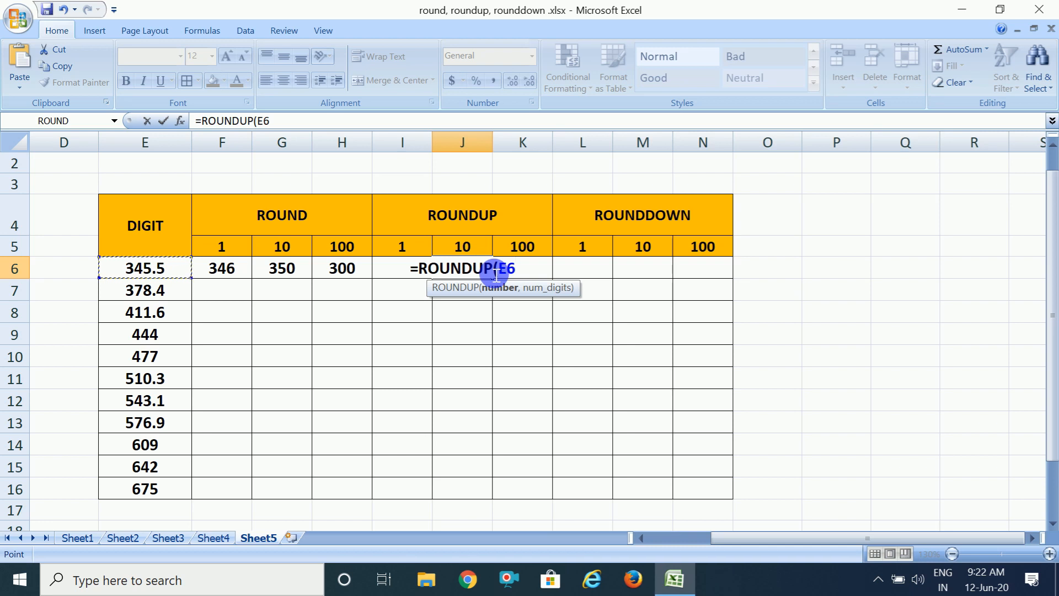
text(,)
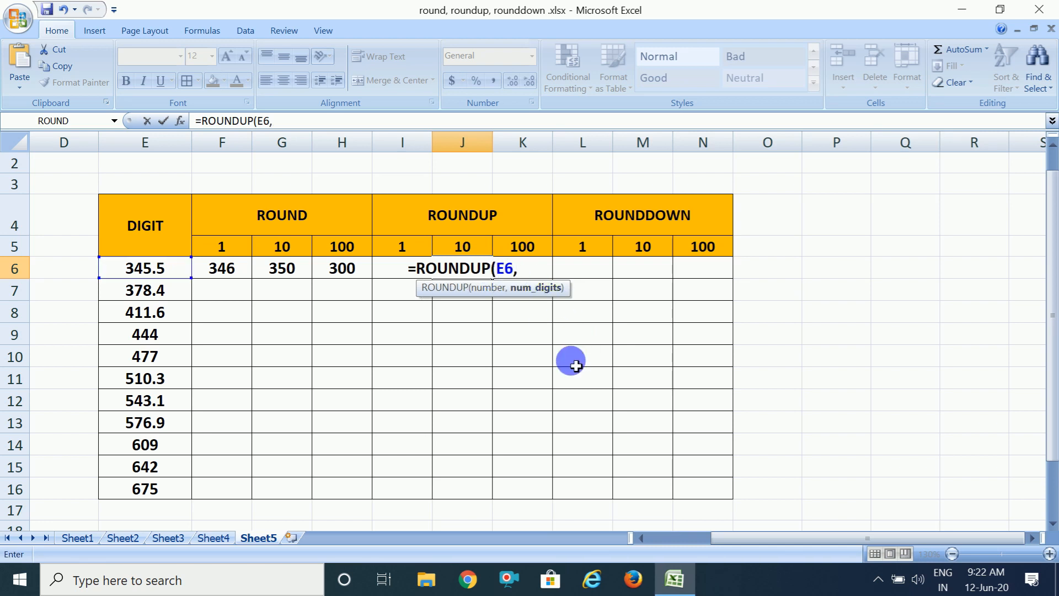
text(-1)
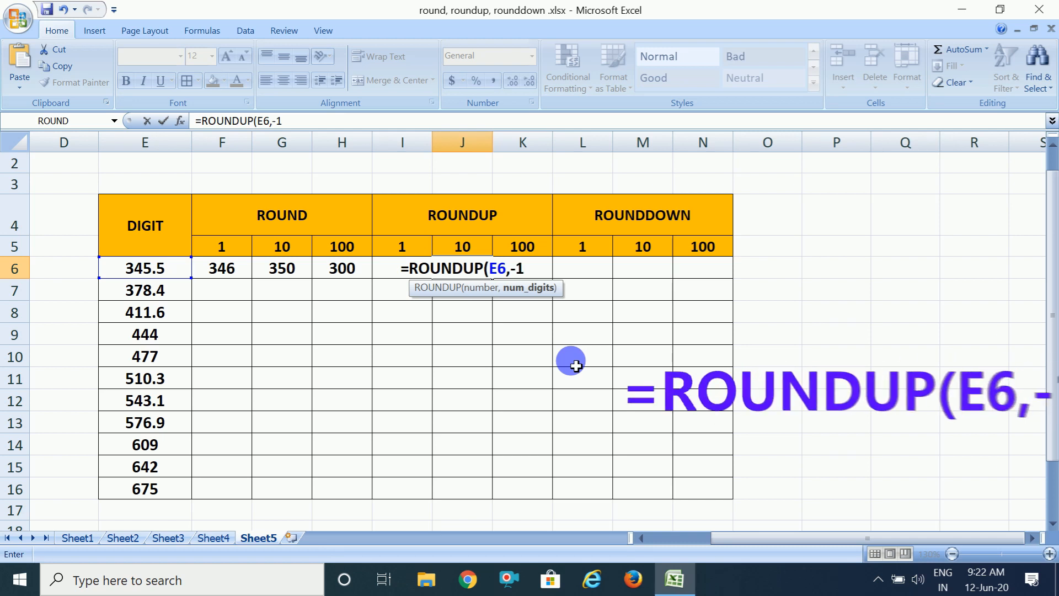
text())
key(Return)
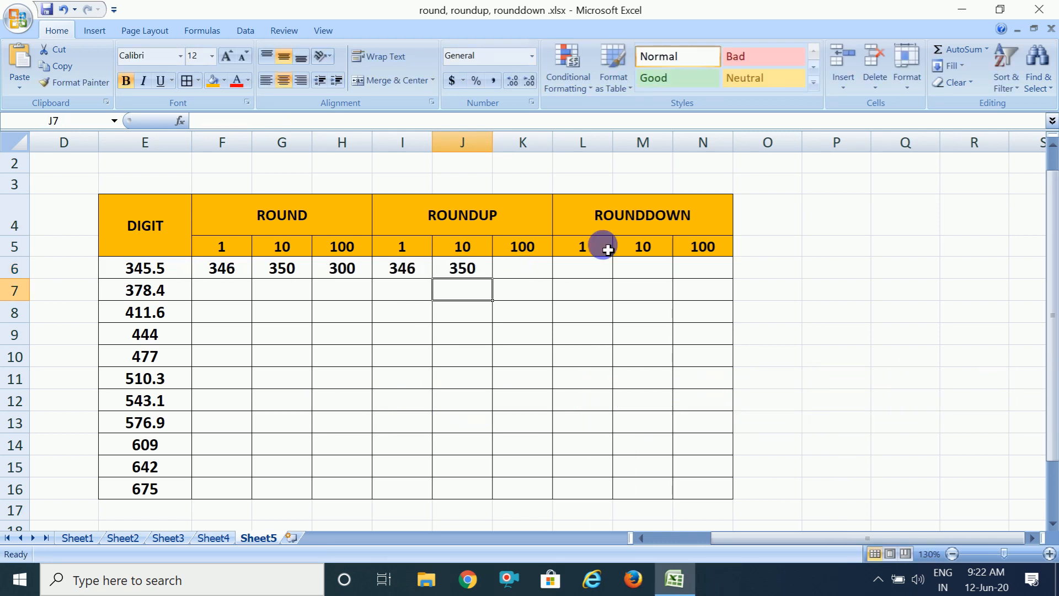
Step: Enter the formula =ROUNDUP(E6,-2) in cell K6 to round the first digit up to the nearest 100
click(531, 275)
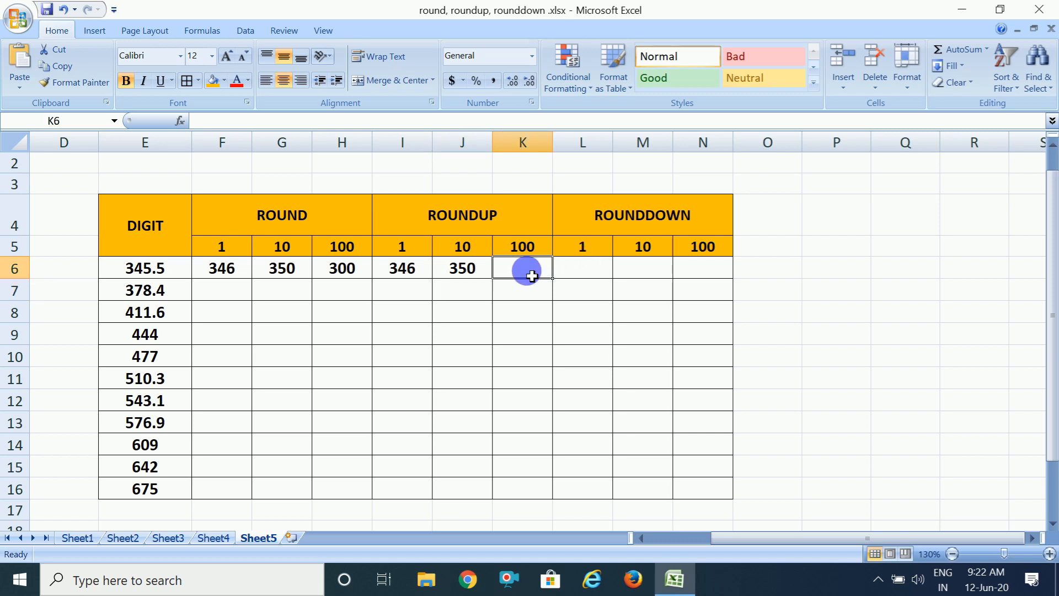
text(=)
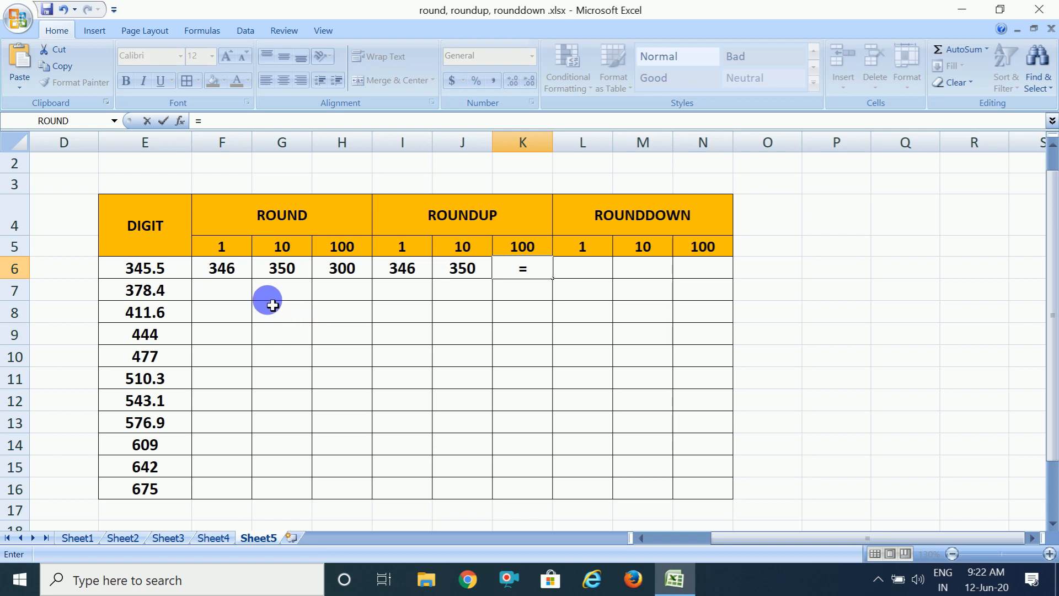
click(182, 267)
click(524, 276)
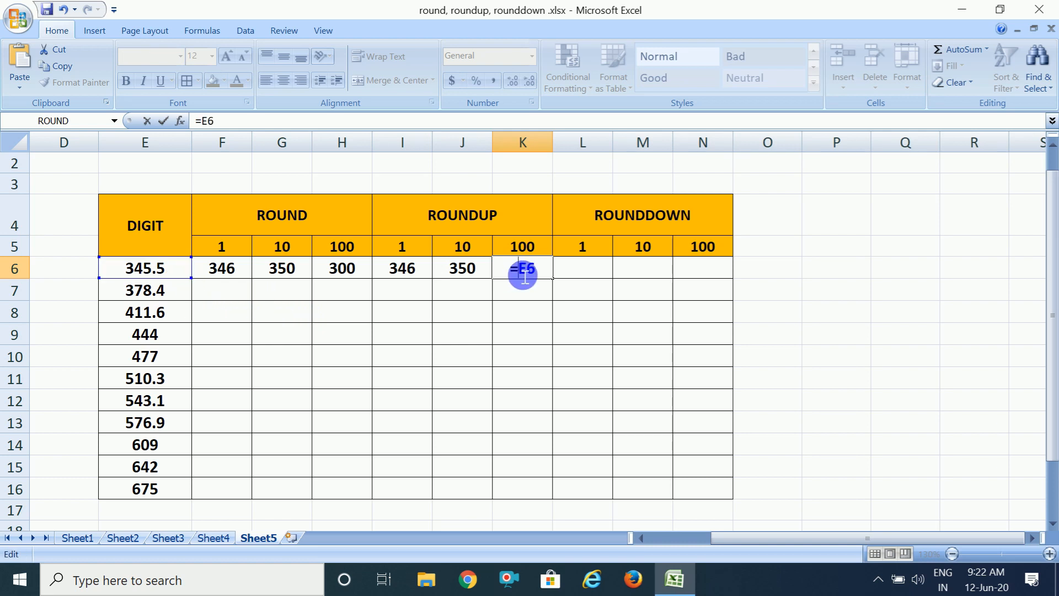
text(ROUN)
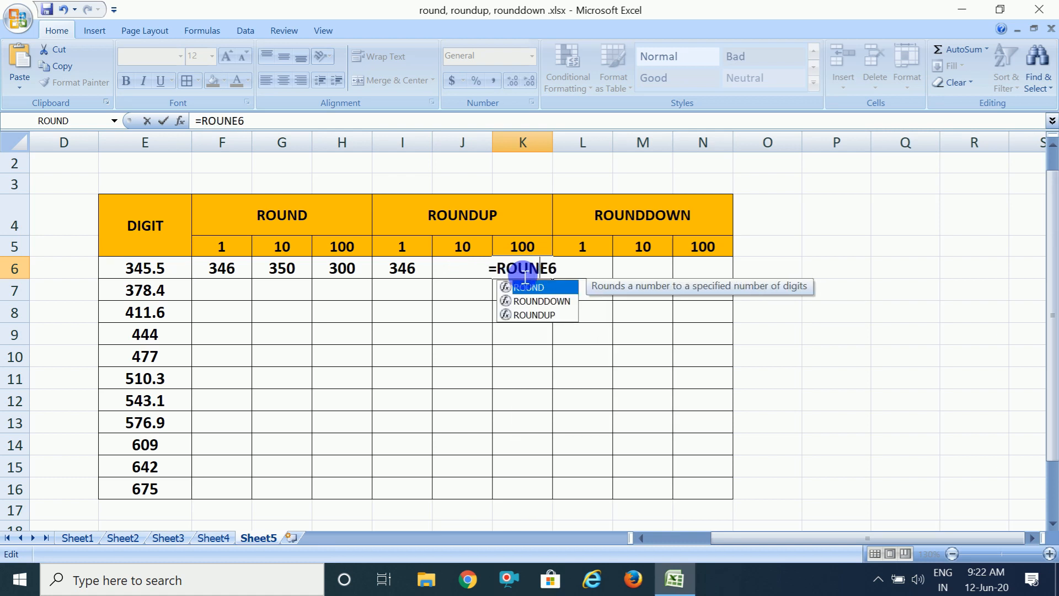
double_click(545, 315)
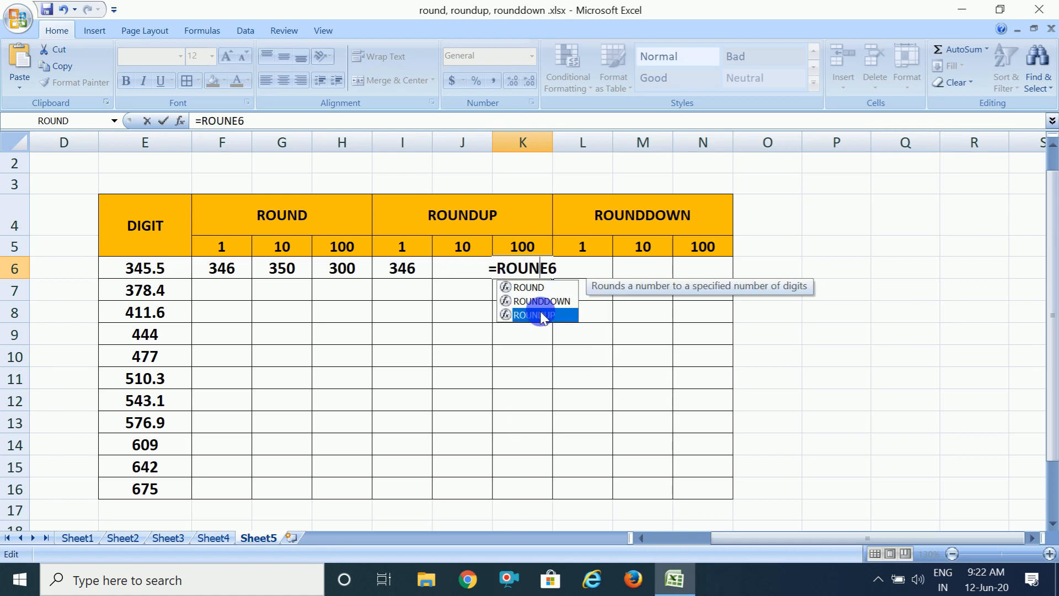
click(586, 277)
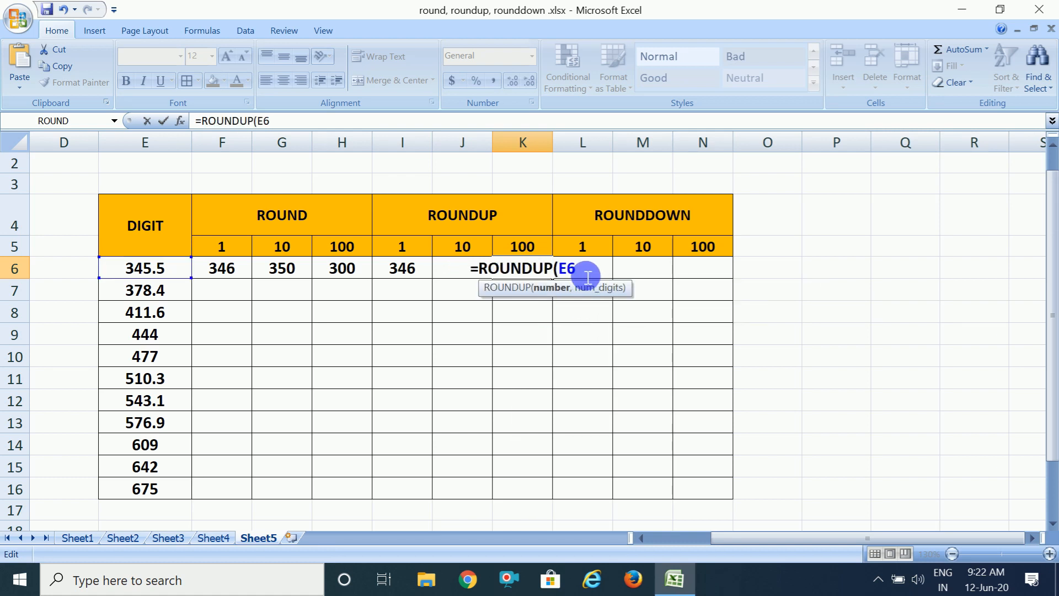
text(,)
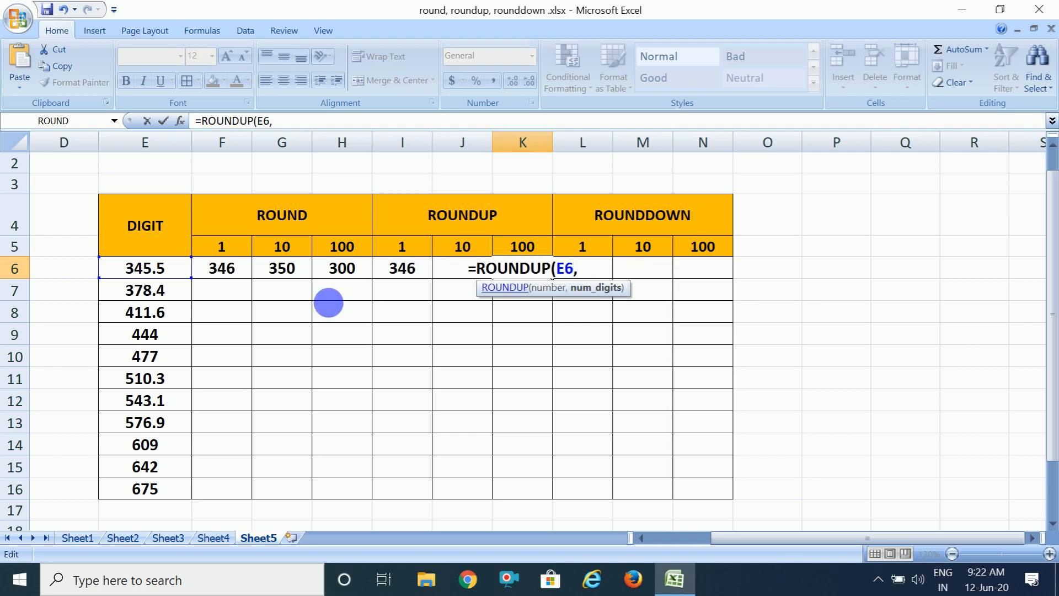
text(-2)
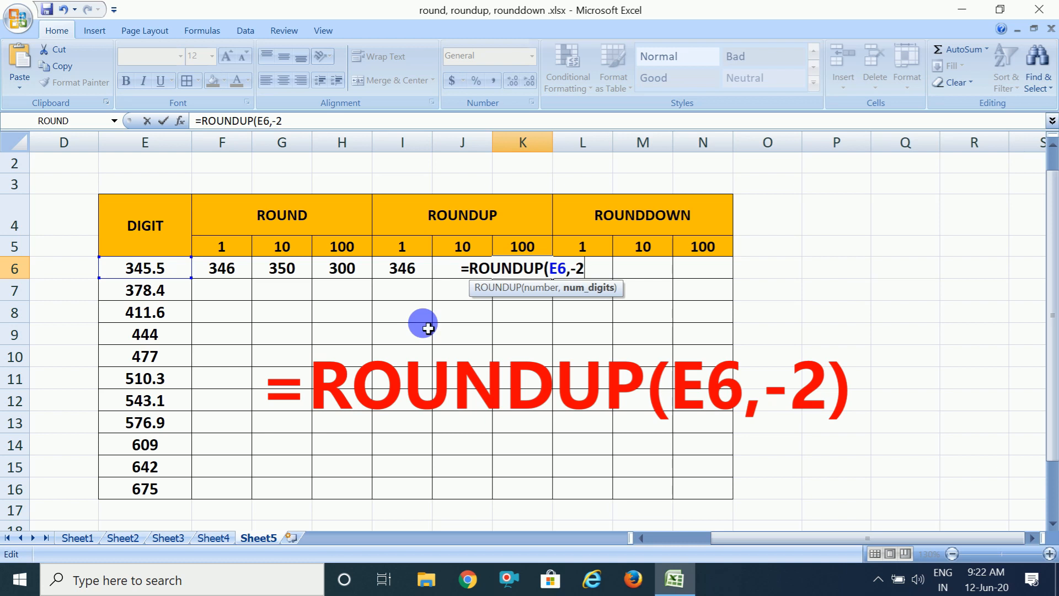
text())
key(Return)
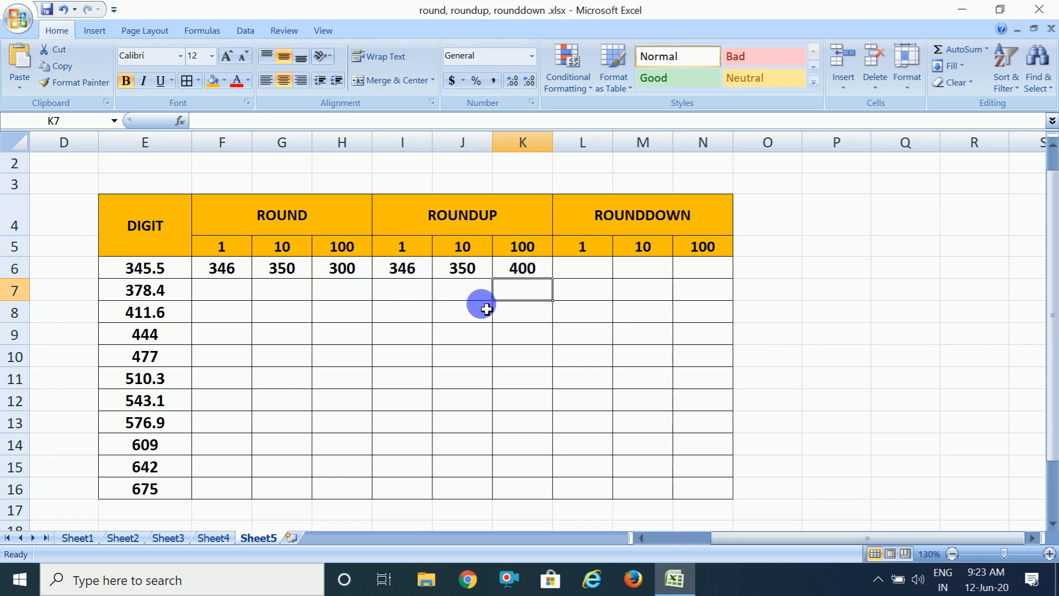
Step: Enter the formula =ROUNDDOWN(E6,0) in cell L6 to round the first digit down to the nearest 1
click(595, 272)
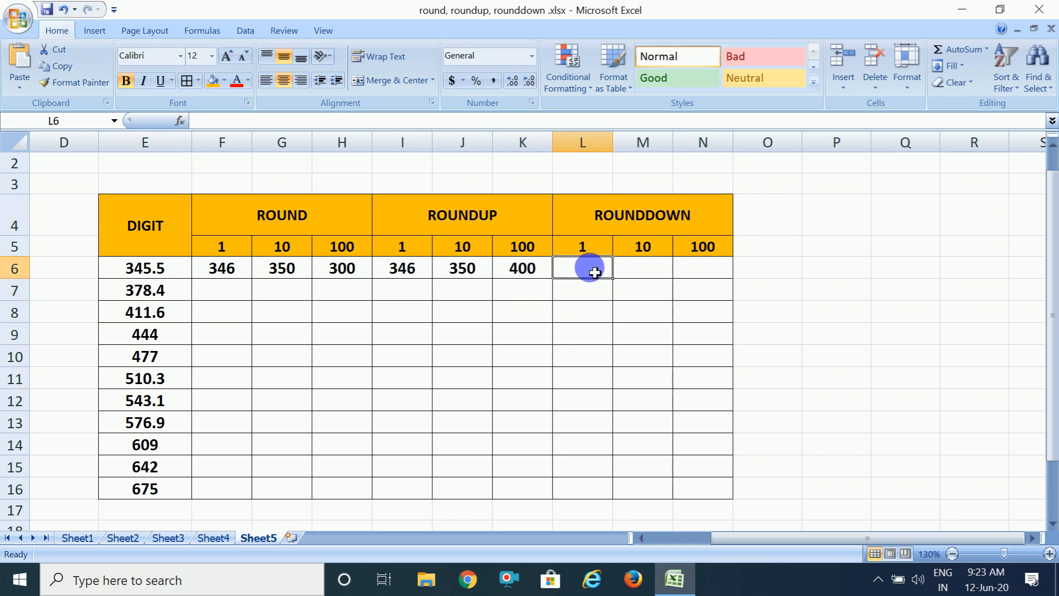
text(=)
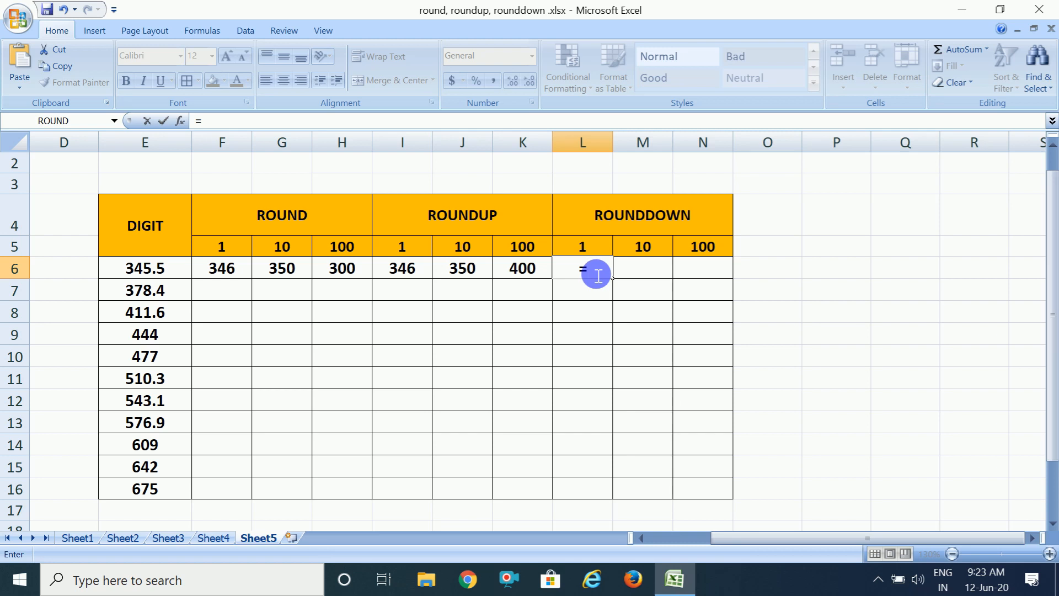
text(ROU)
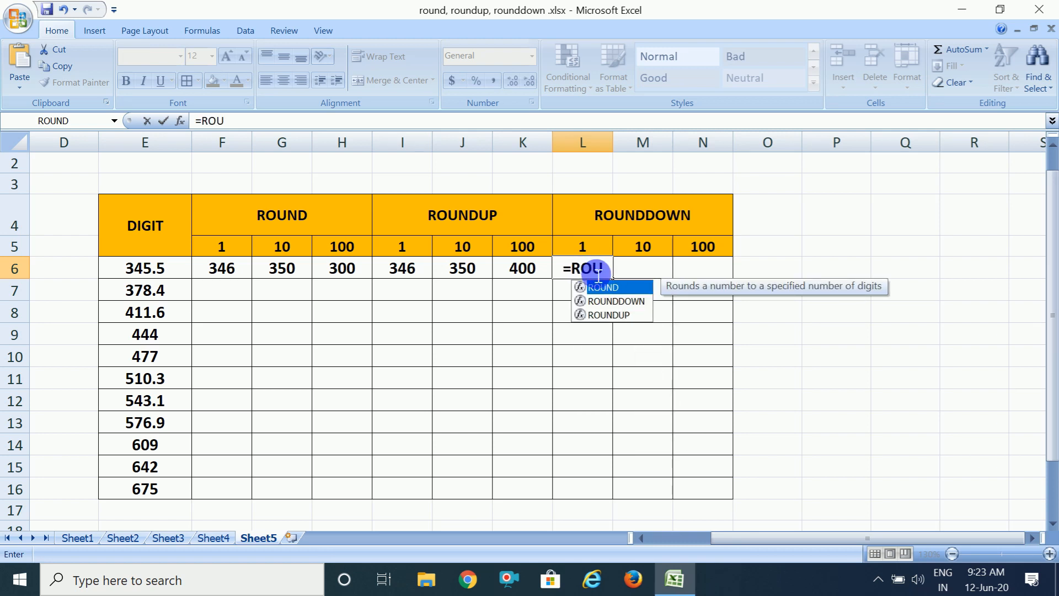
click(638, 300)
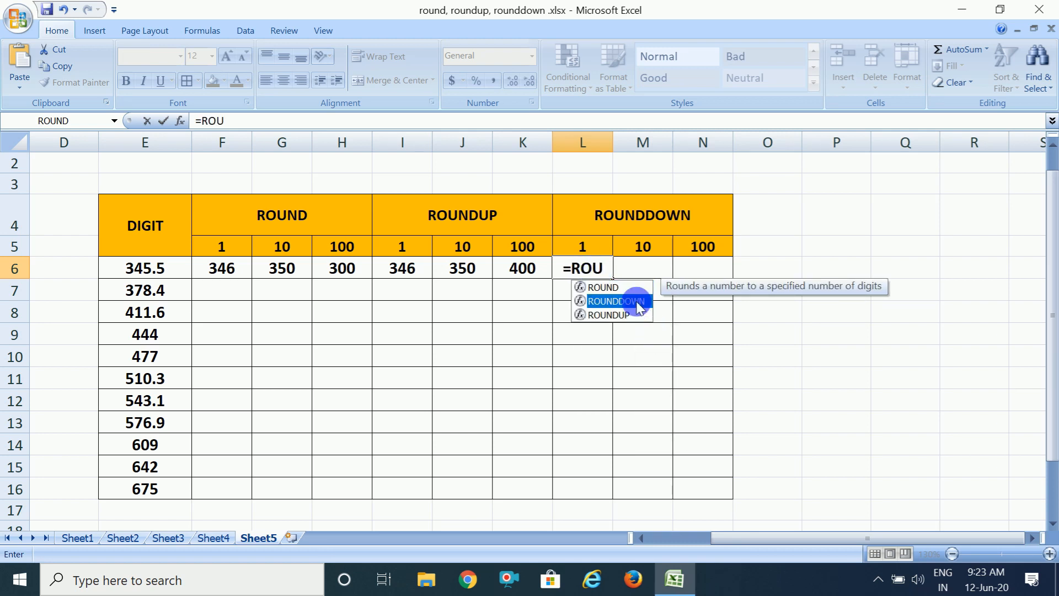
double_click(639, 301)
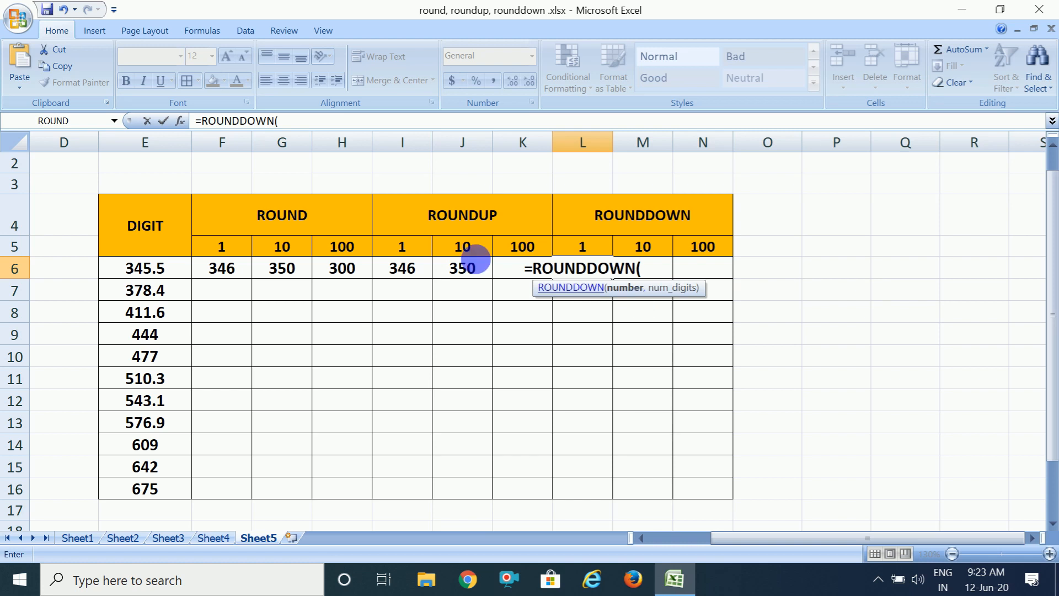
click(181, 269)
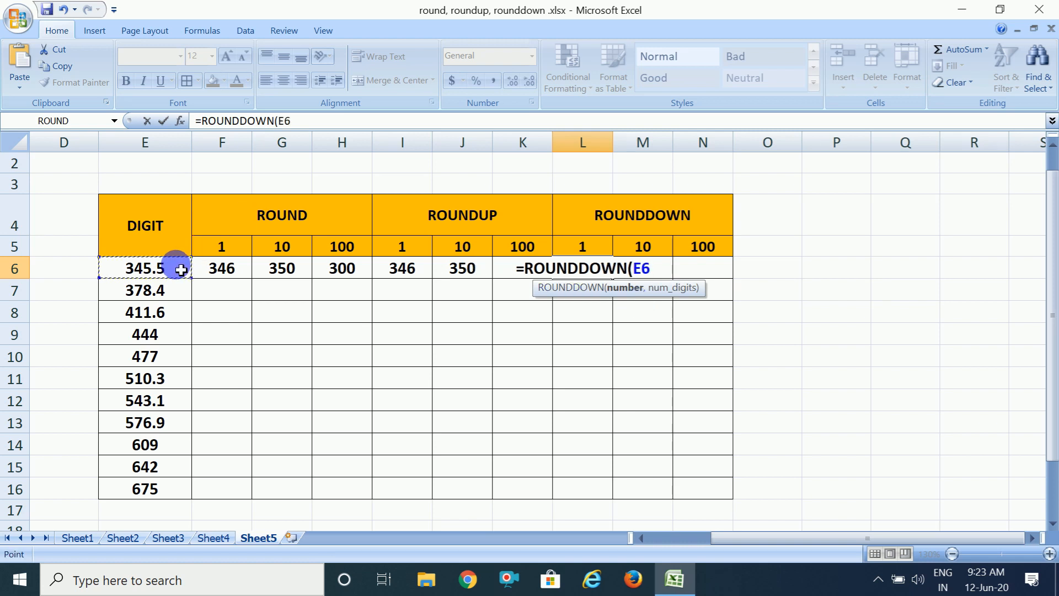
text(,)
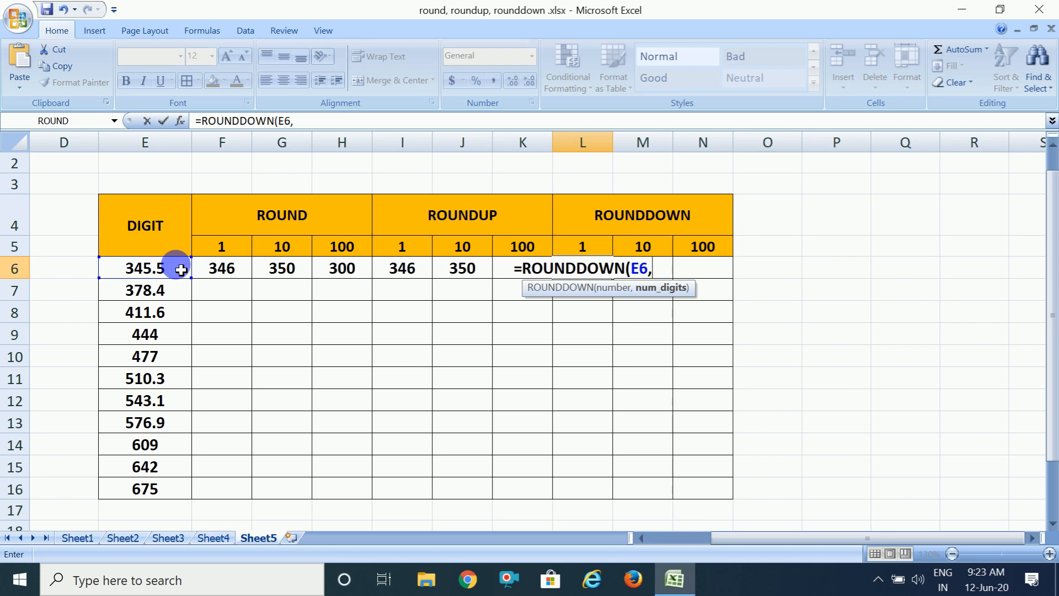
text(0))
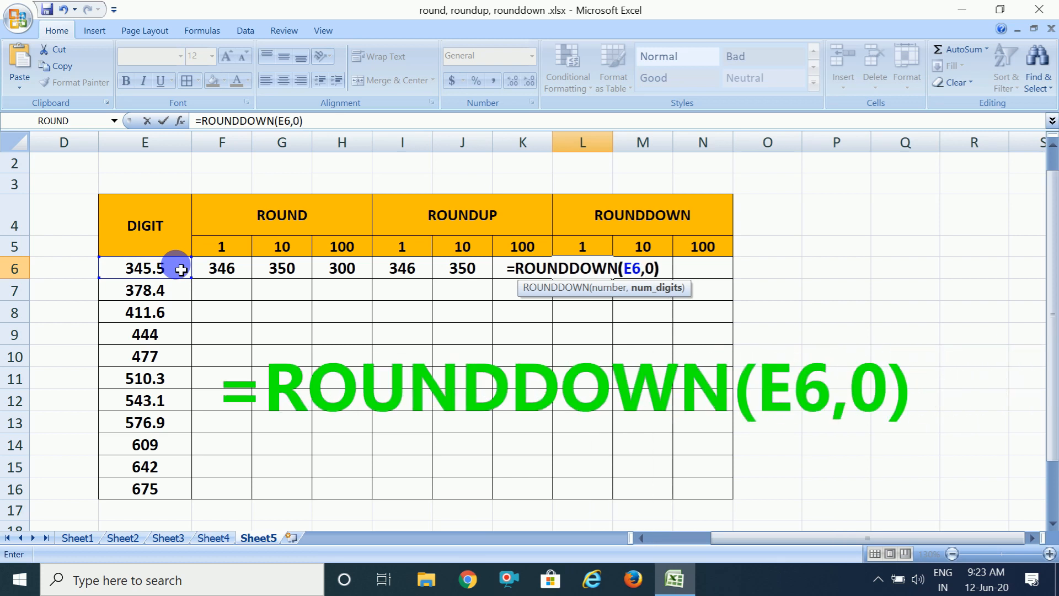
key(Tab)
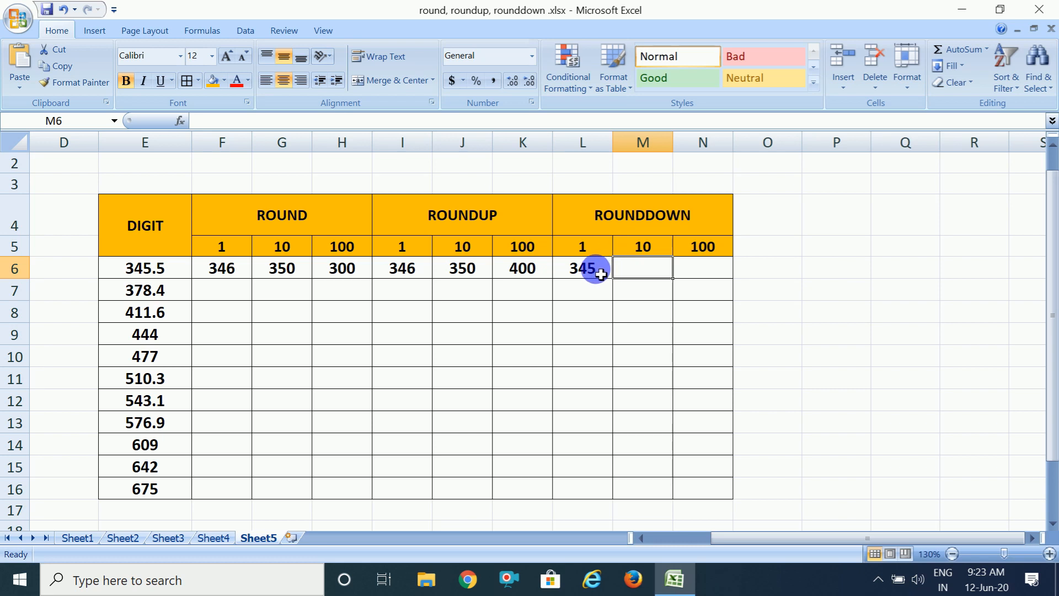
Step: Enter the formula =ROUNDDOWN(E6,-1) in cell M6 to round the first digit down to the nearest 10
text(=)
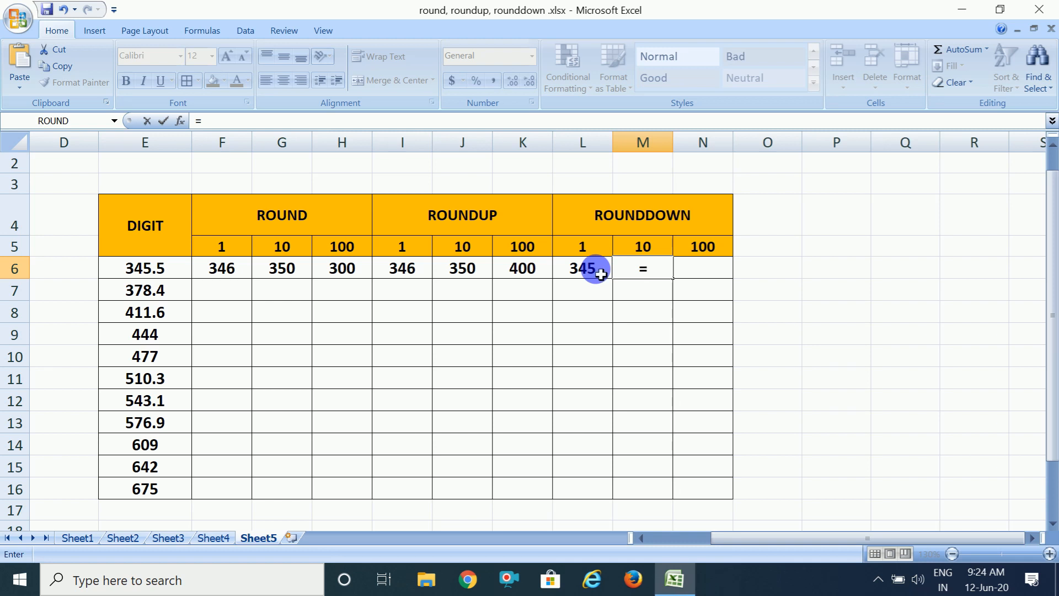
text(ROU)
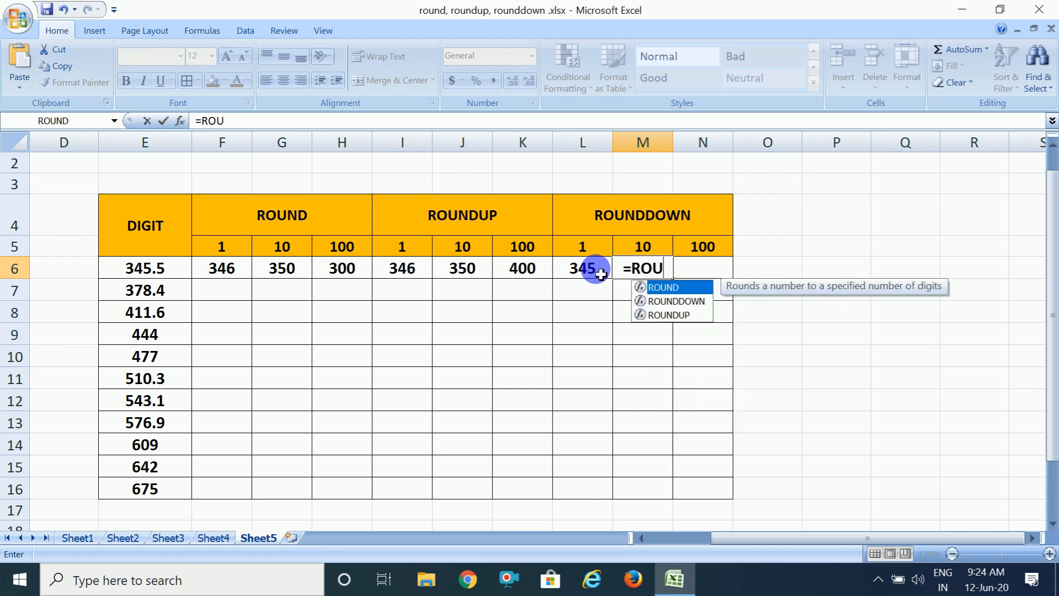
click(657, 303)
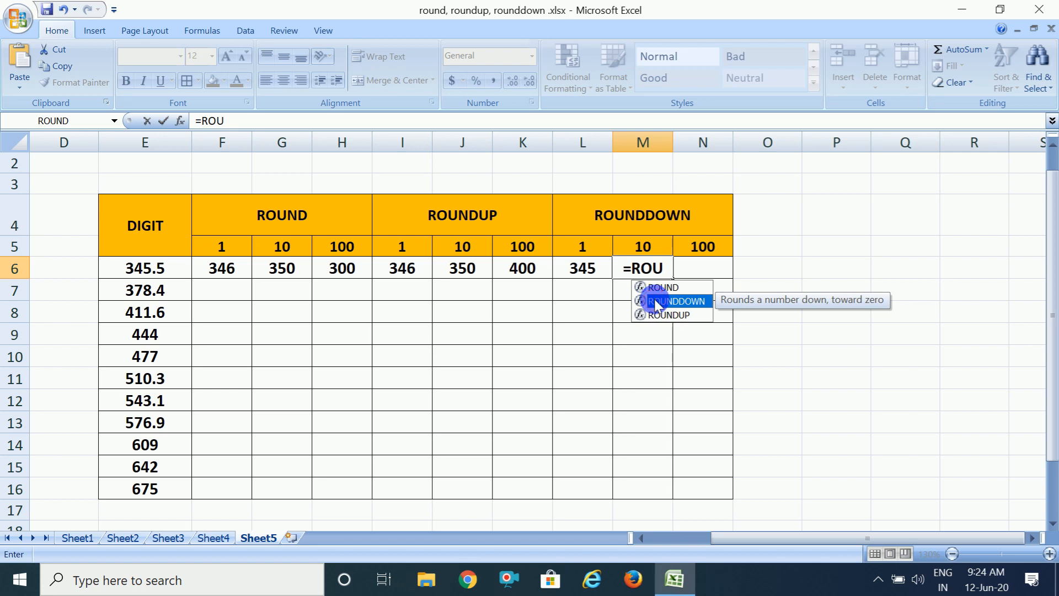
double_click(654, 299)
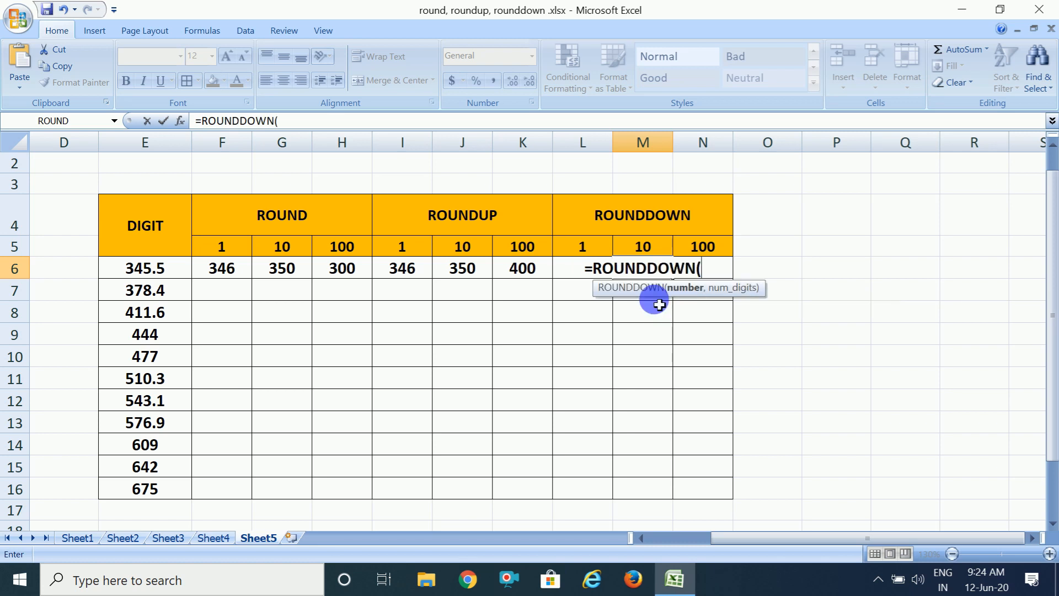
click(171, 278)
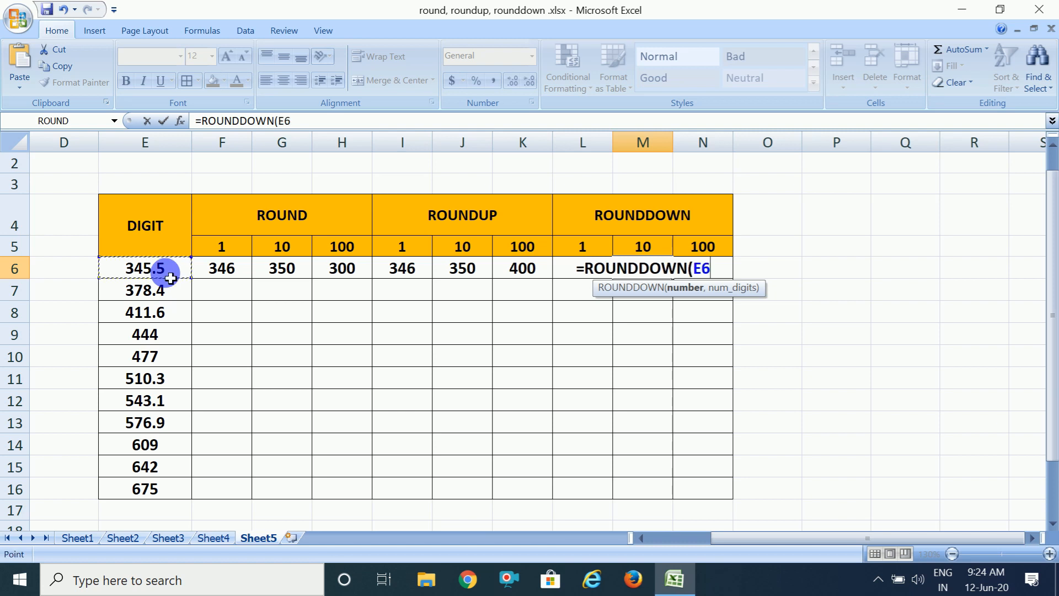
text(,)
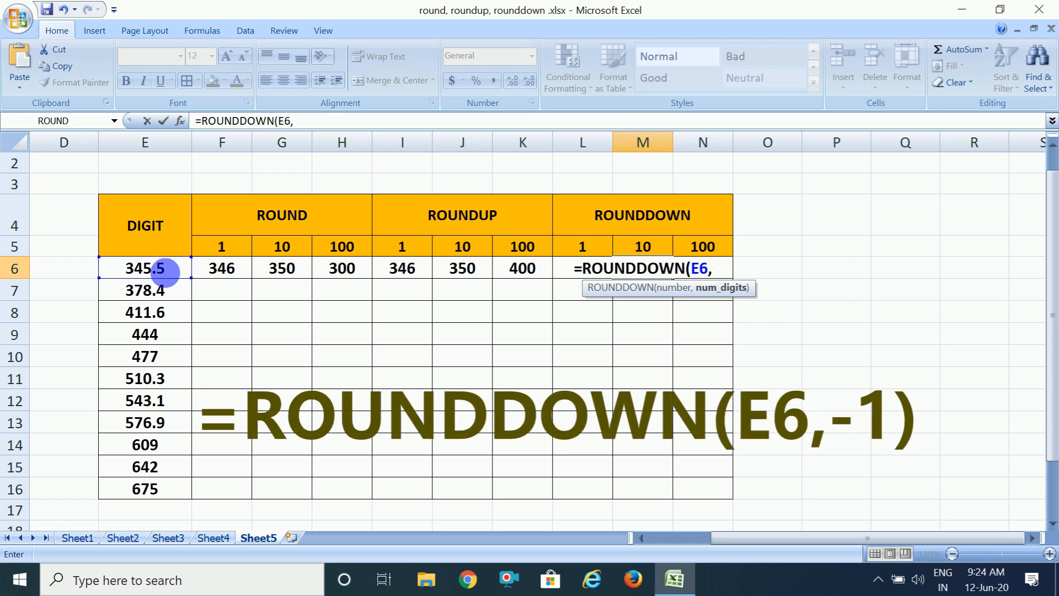
text(-1)
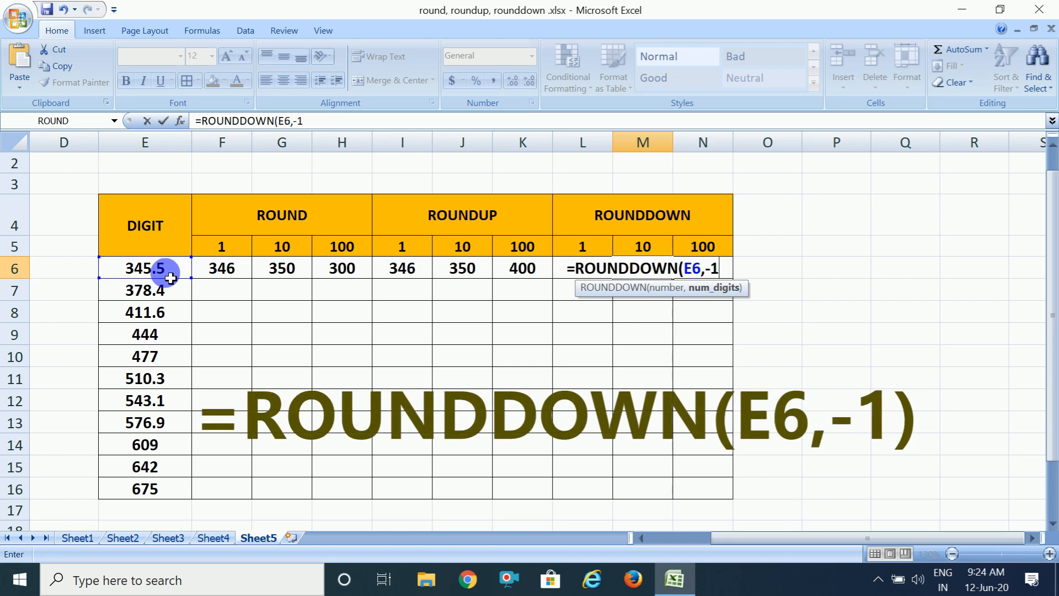
text())
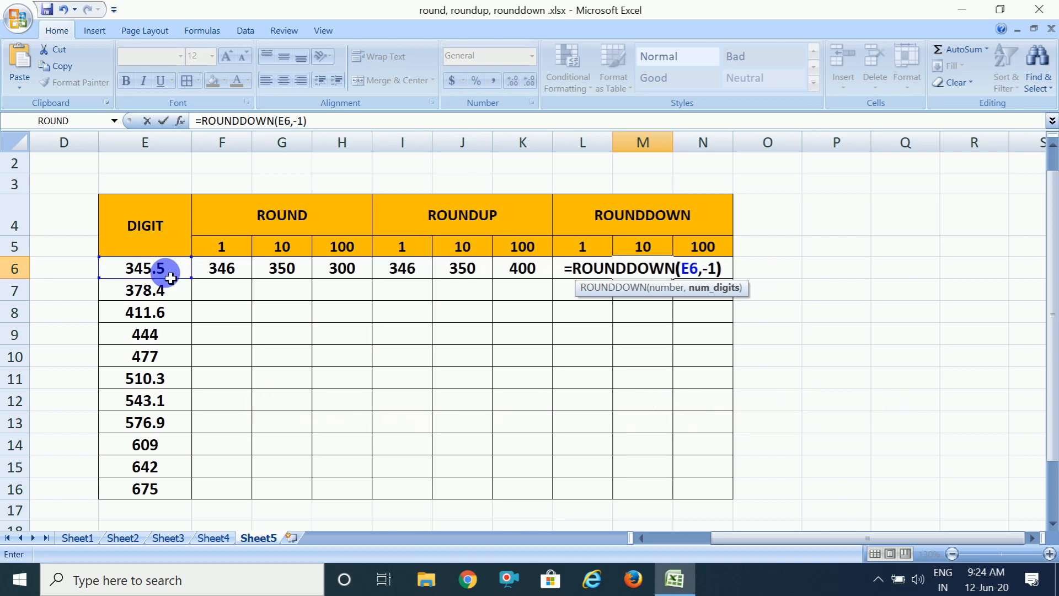
key(Return)
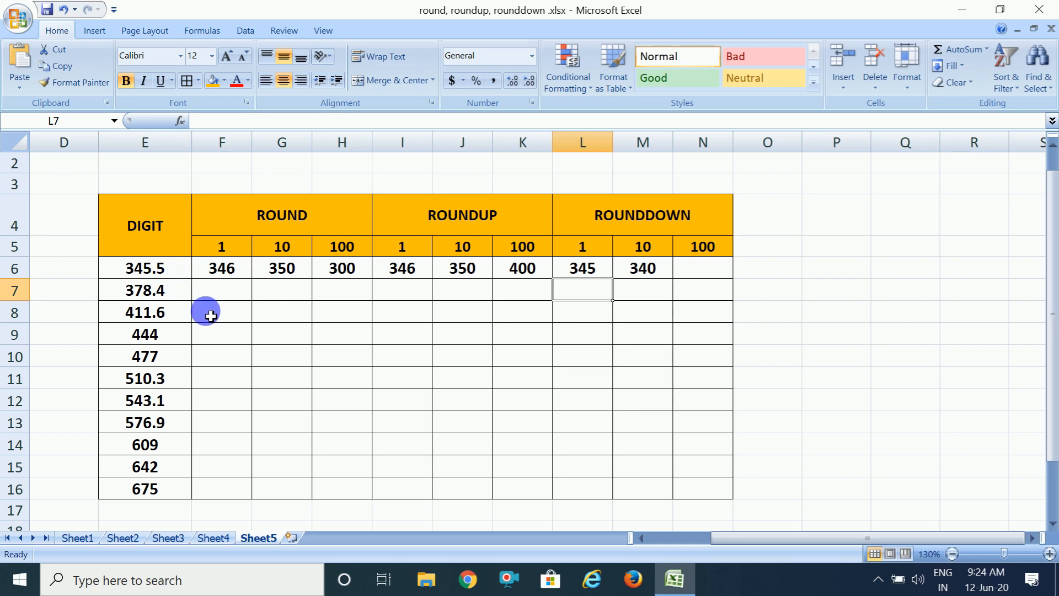
Step: Enter the formula =ROUNDDOWN(E6,-2) in cell N6 to round the first digit down to the nearest 100
click(709, 276)
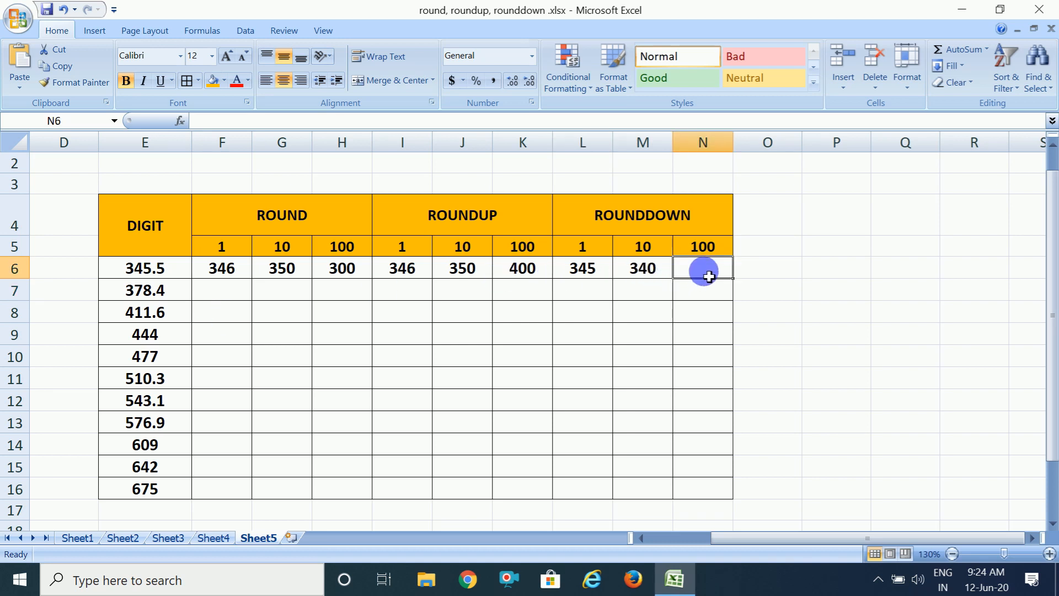
text(=)
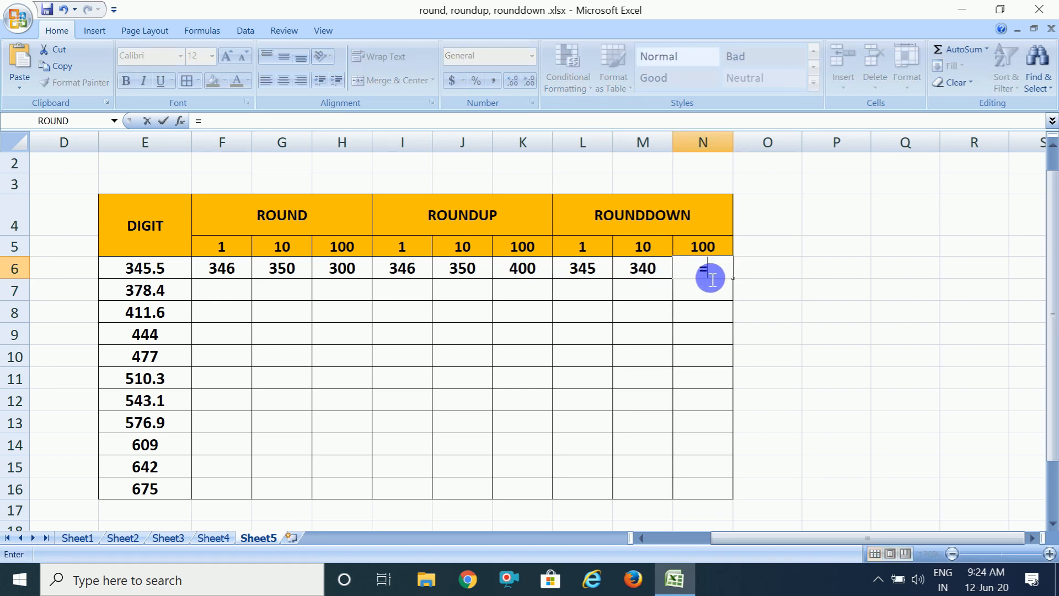
text(ROU)
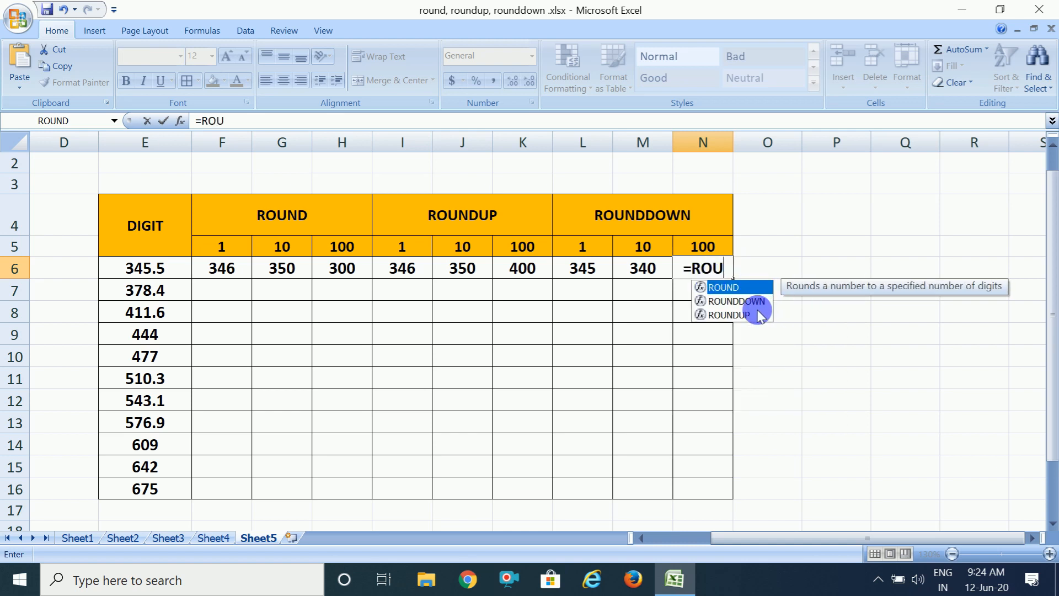
double_click(748, 301)
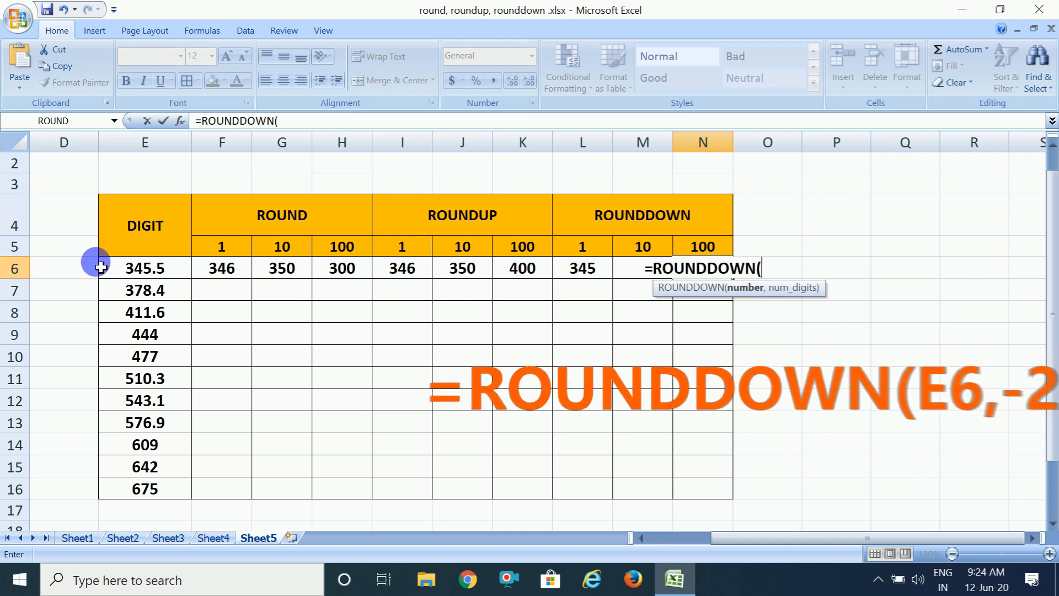
click(124, 268)
text(,)
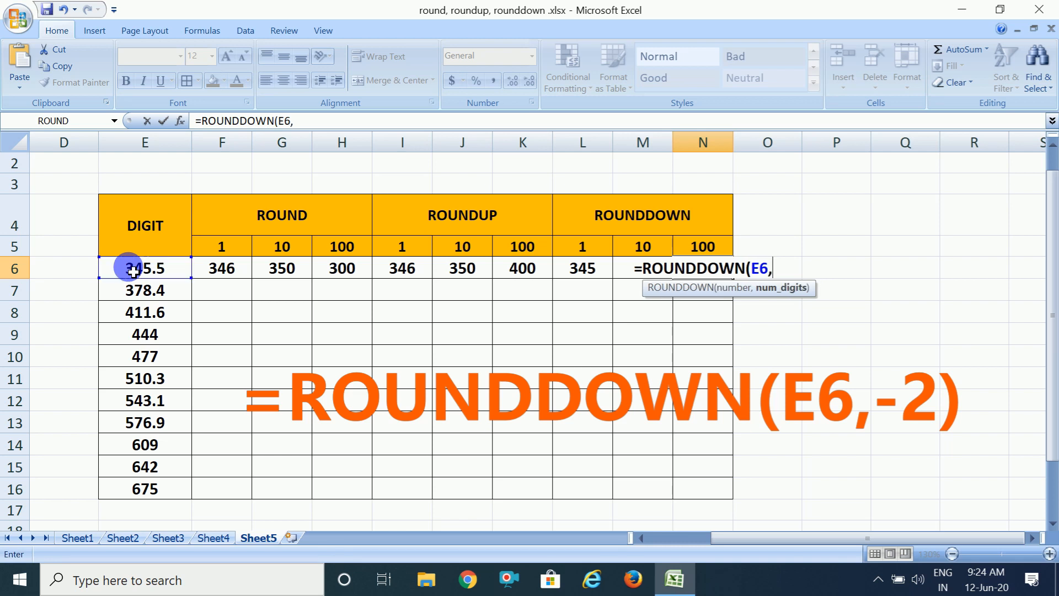
text(-)
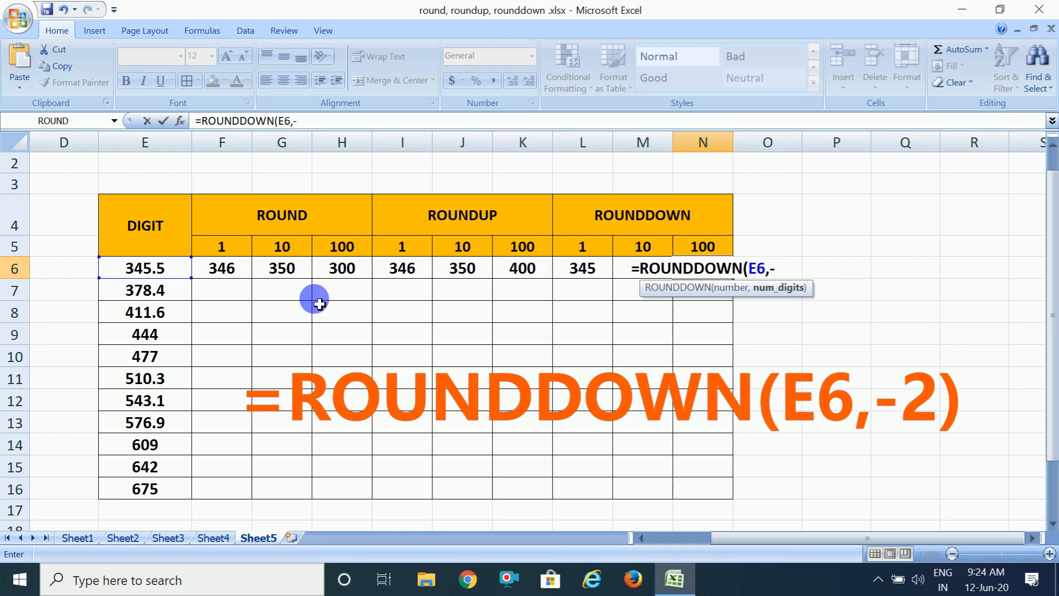
text(2))
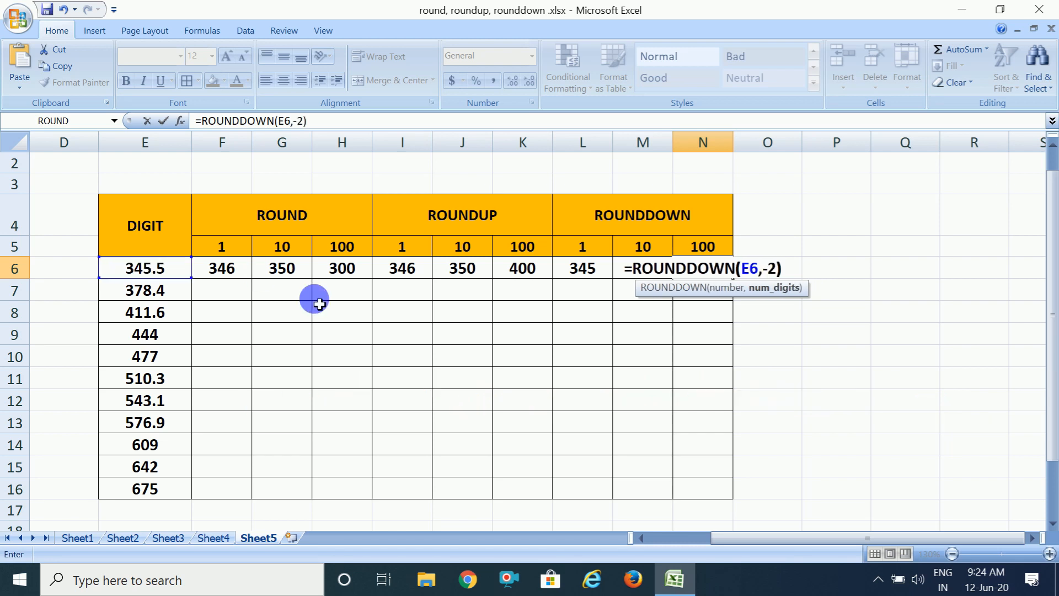
key(Return)
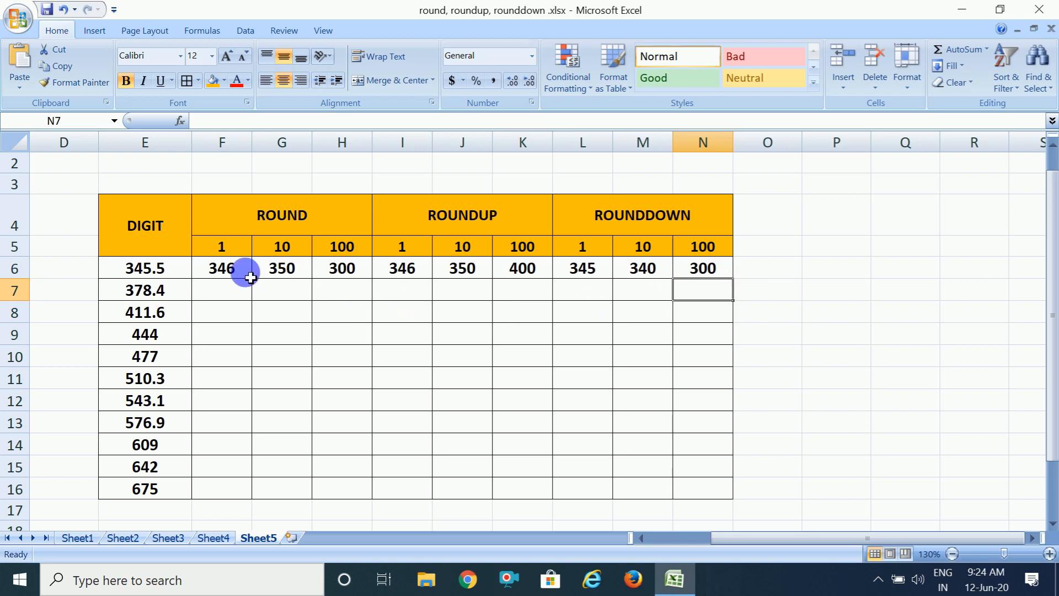
Step: Copy the nine rounding formulas in F6:N6 down through row 16 of the digit table
drag(250, 276, 715, 272)
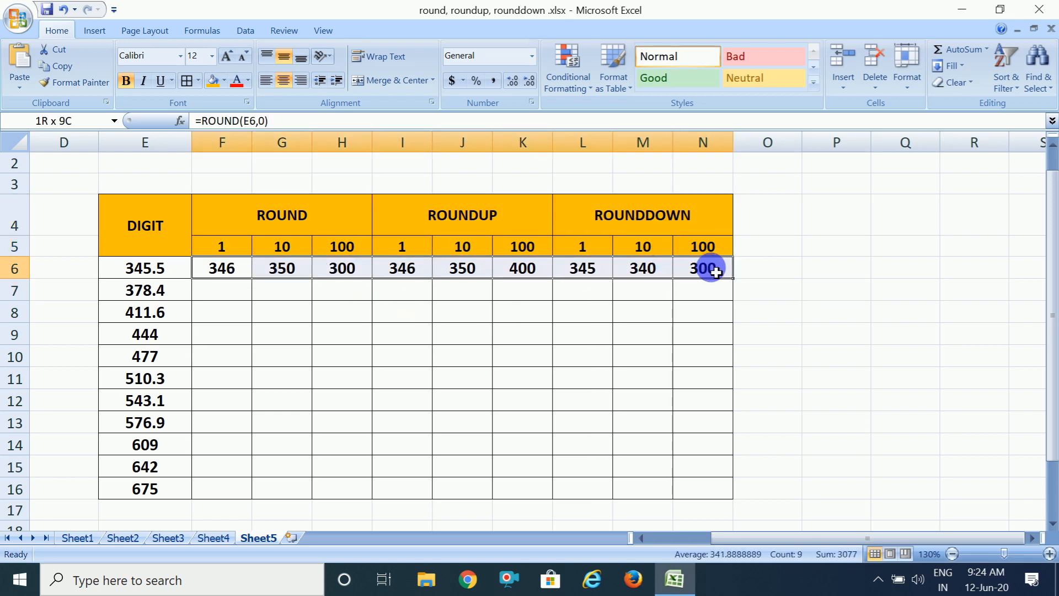
double_click(742, 286)
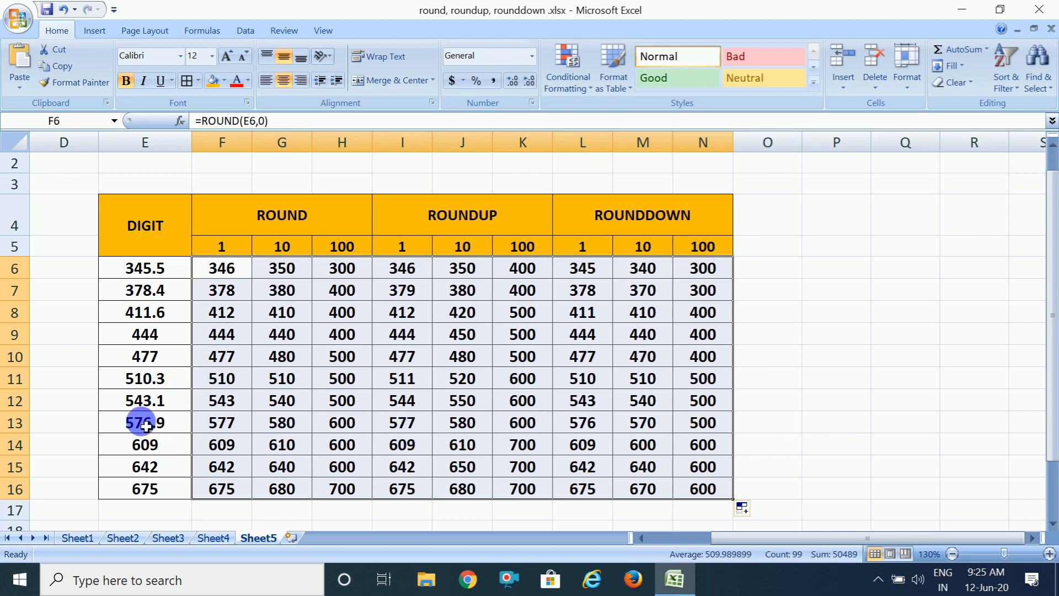
Step: Compare the nearest-1 results of ROUND, ROUNDUP and ROUNDDOWN for the digits in rows 12 and 13
click(236, 411)
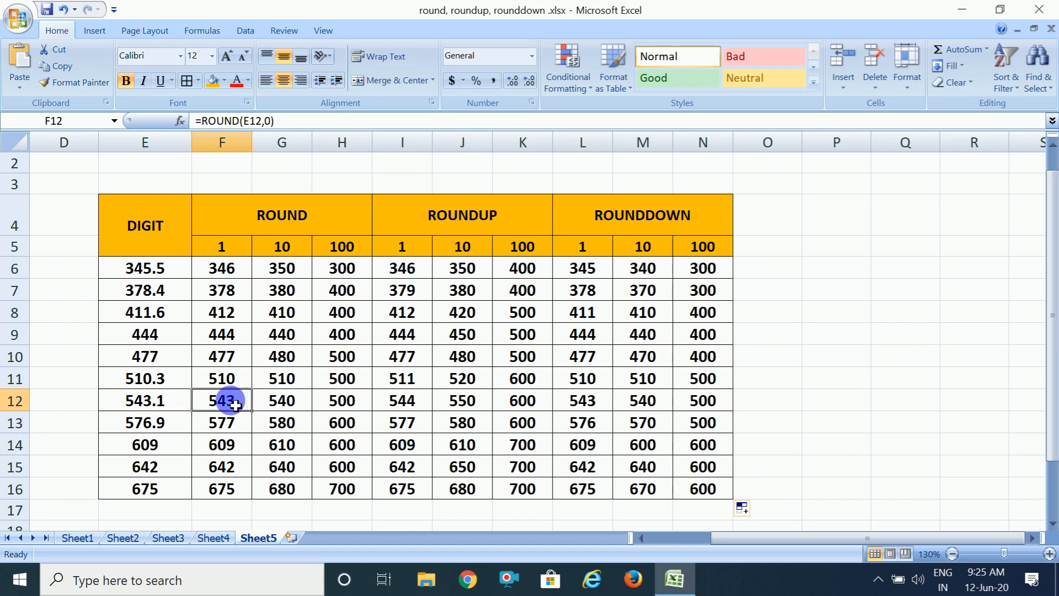
click(405, 408)
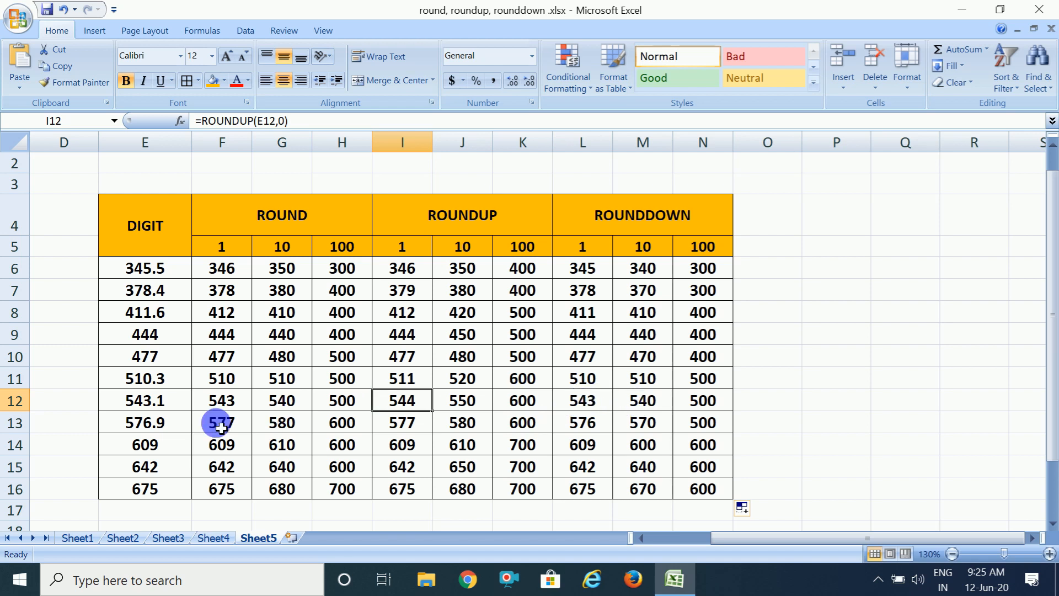
click(172, 426)
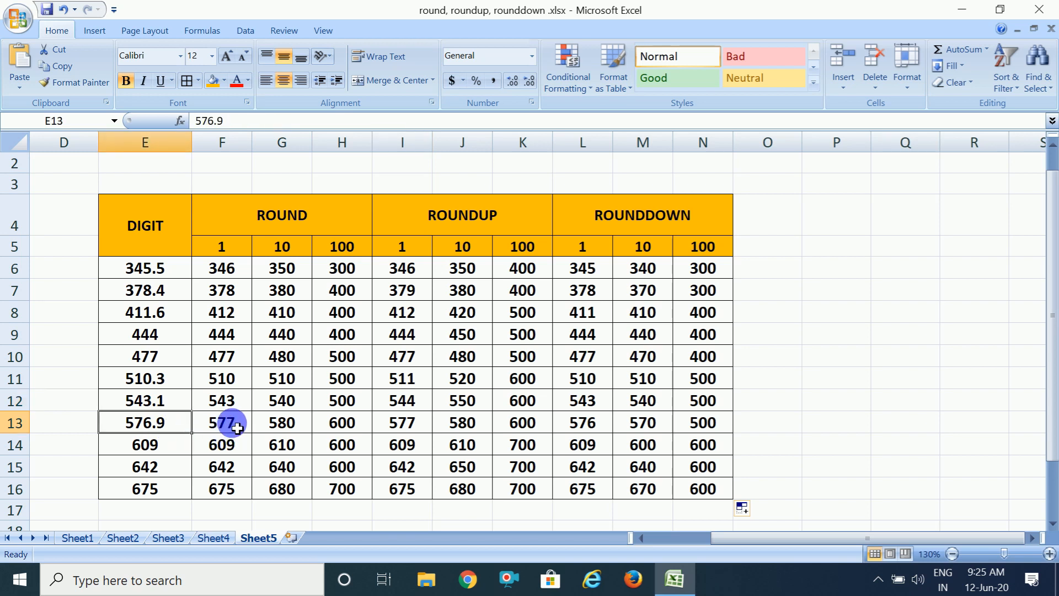
click(420, 434)
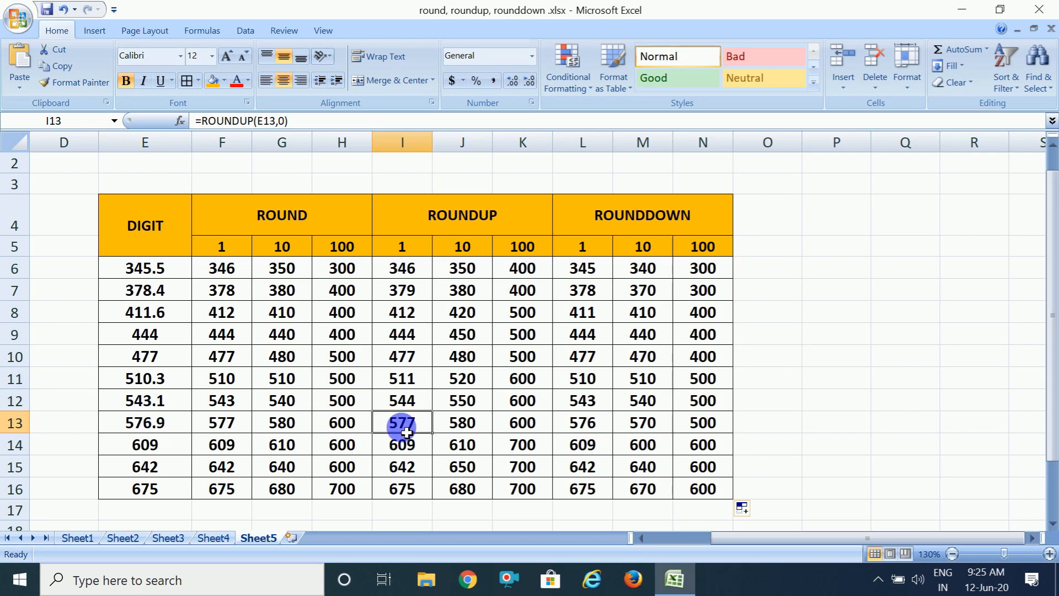
click(589, 430)
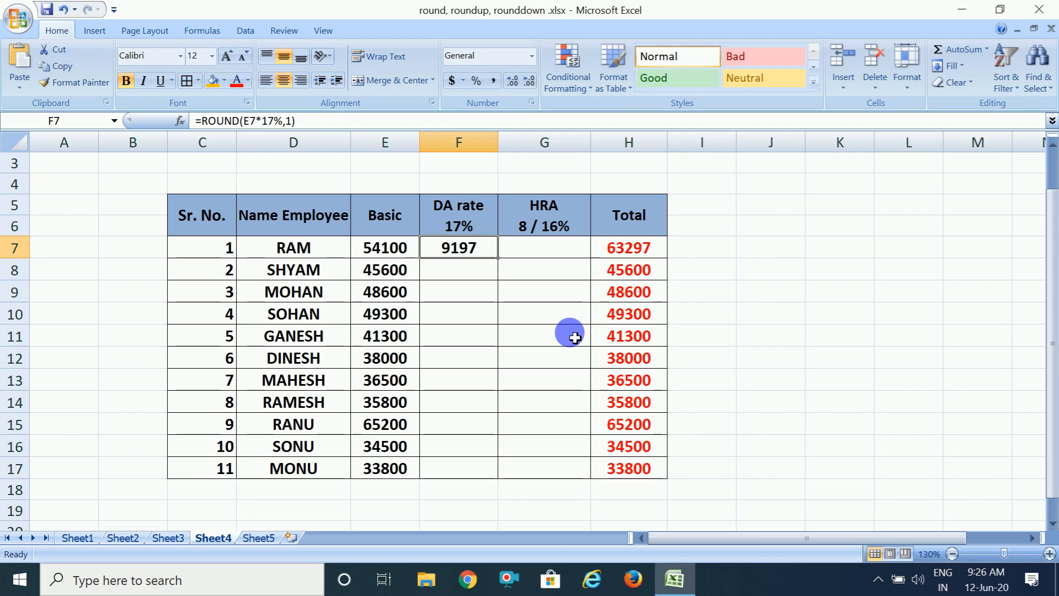
Step: Replace the DA rate formula in cell F7 of Sheet4 with =ROUND(E7*17%,0)
key(Delete)
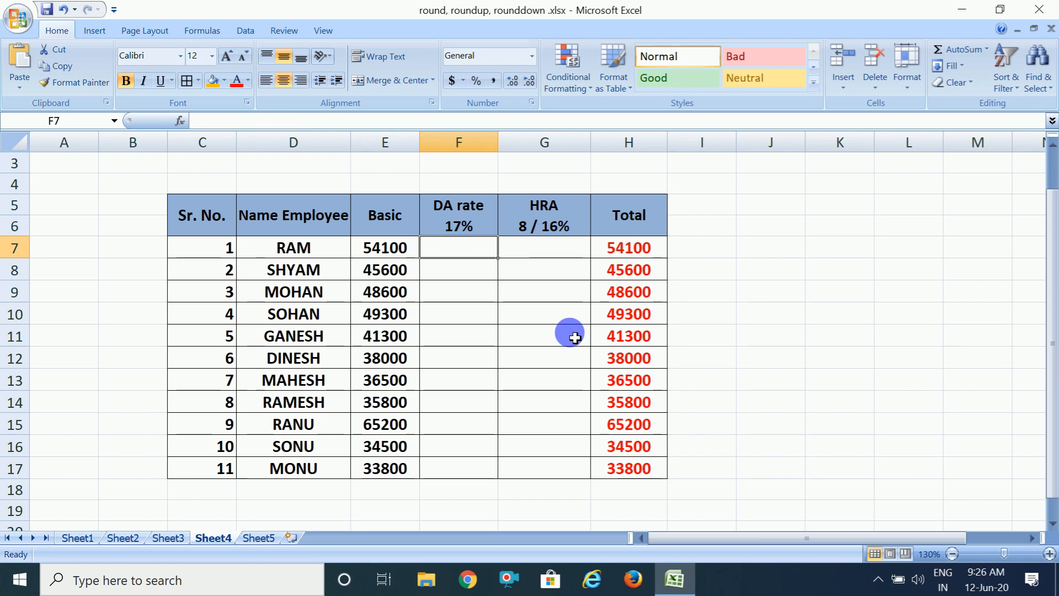
text(=)
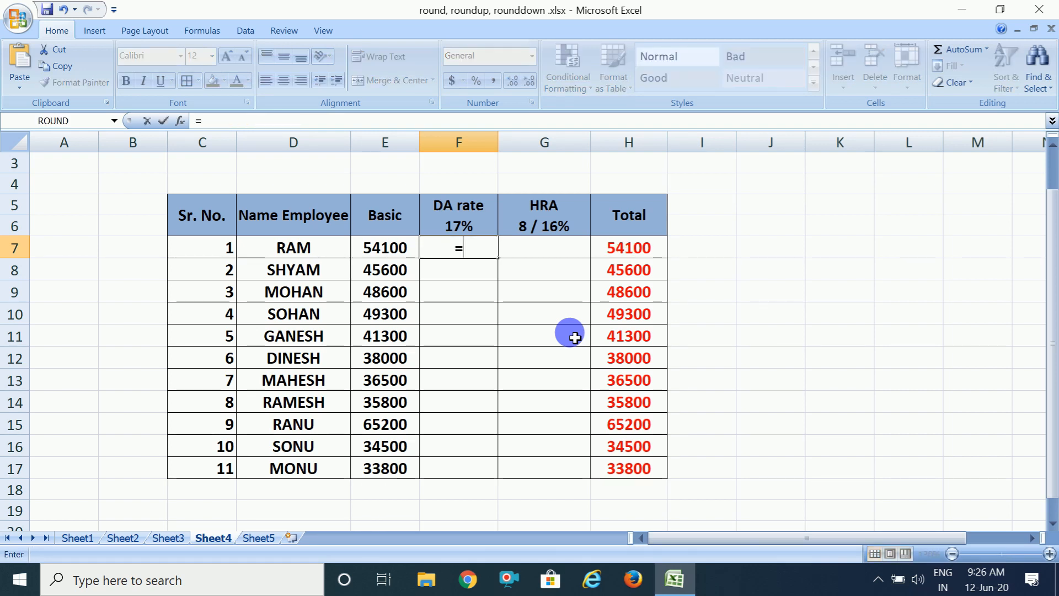
text(RO)
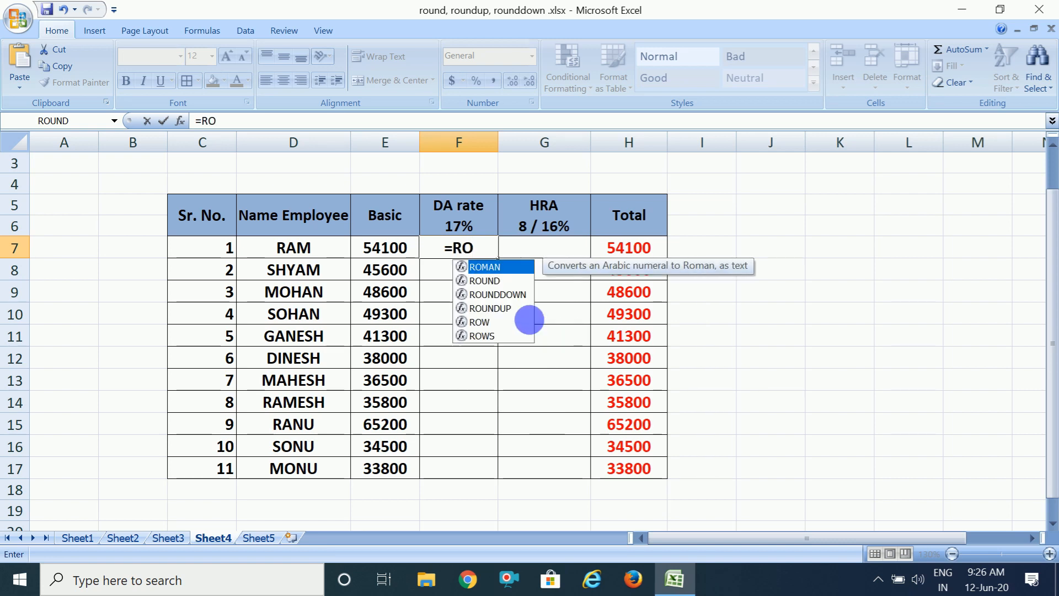
double_click(497, 281)
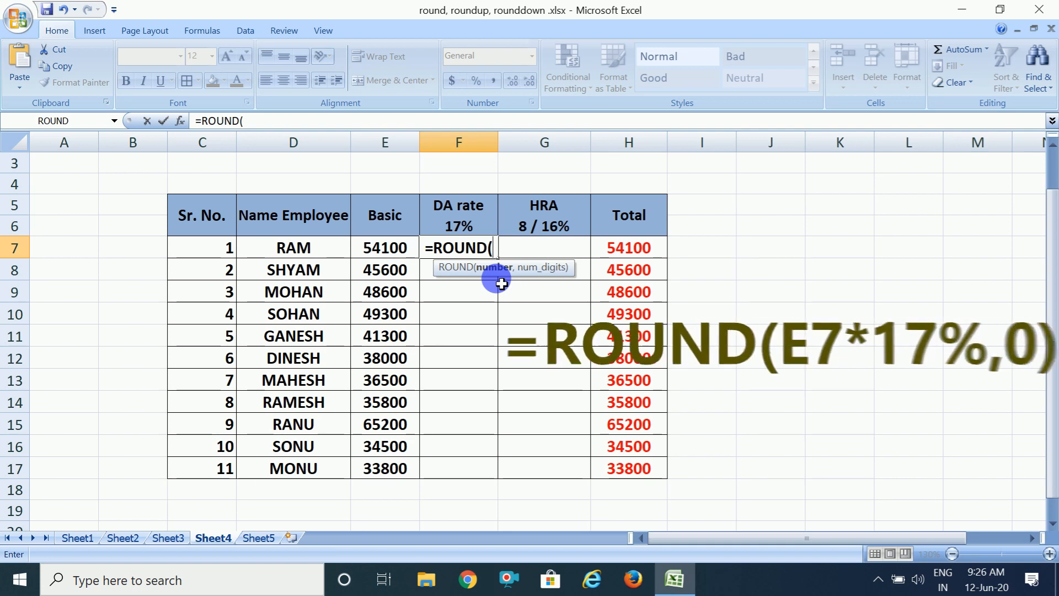
click(388, 249)
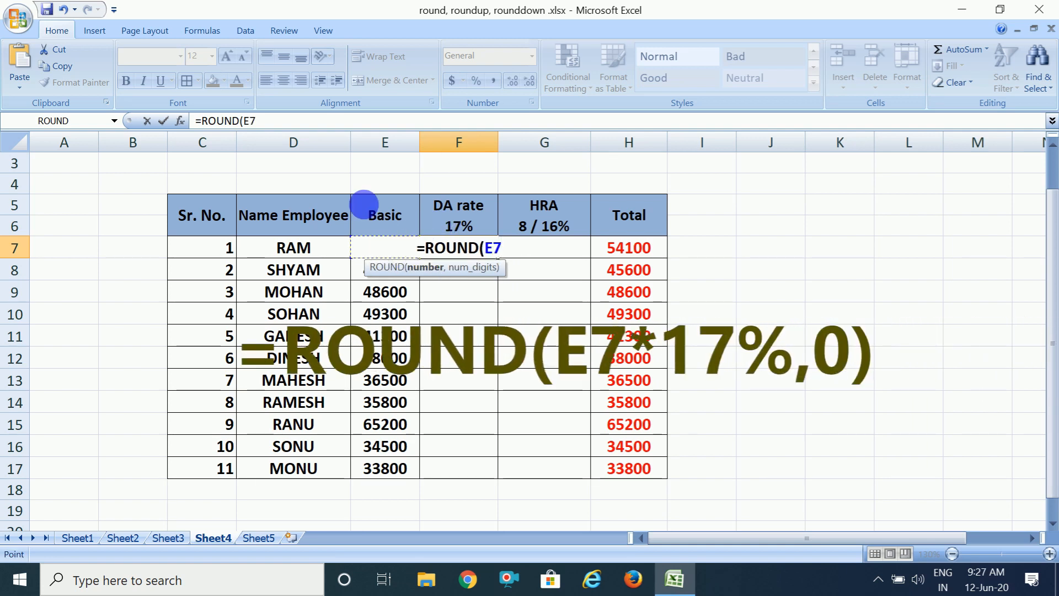
click(272, 127)
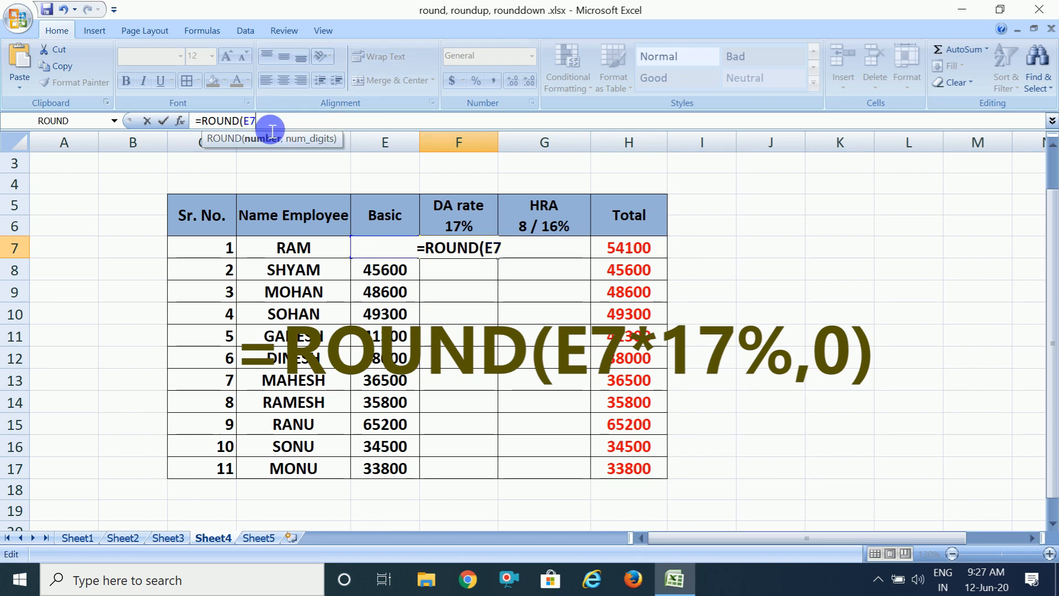
text(*)
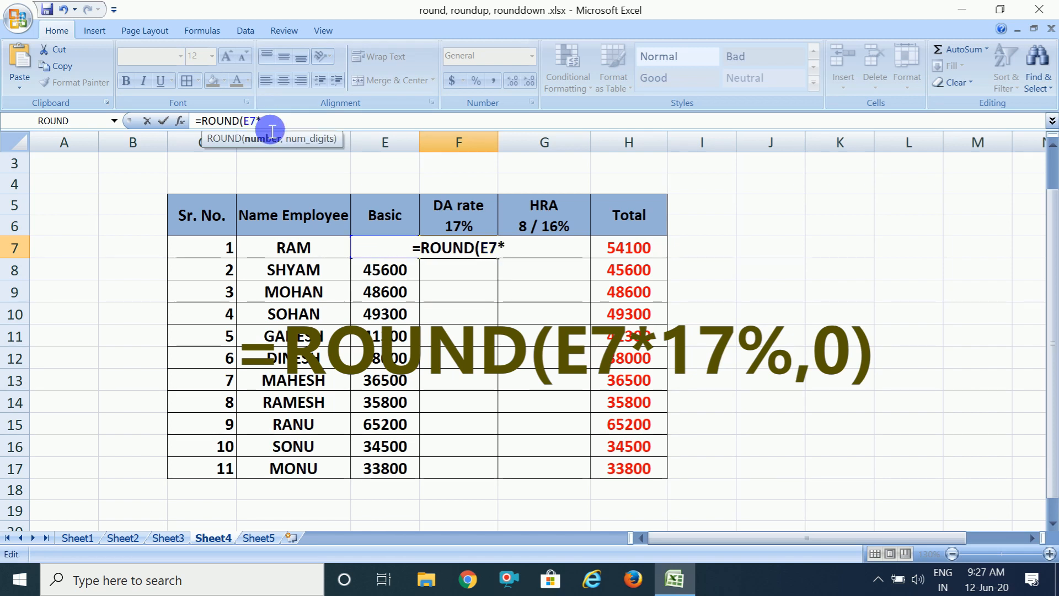
text(17)
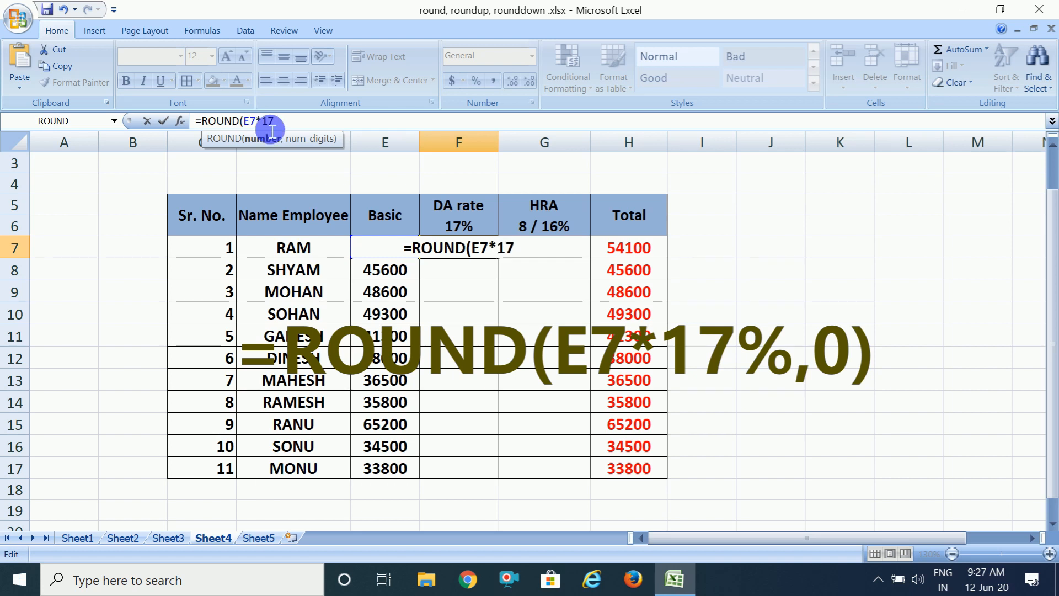
text(%)
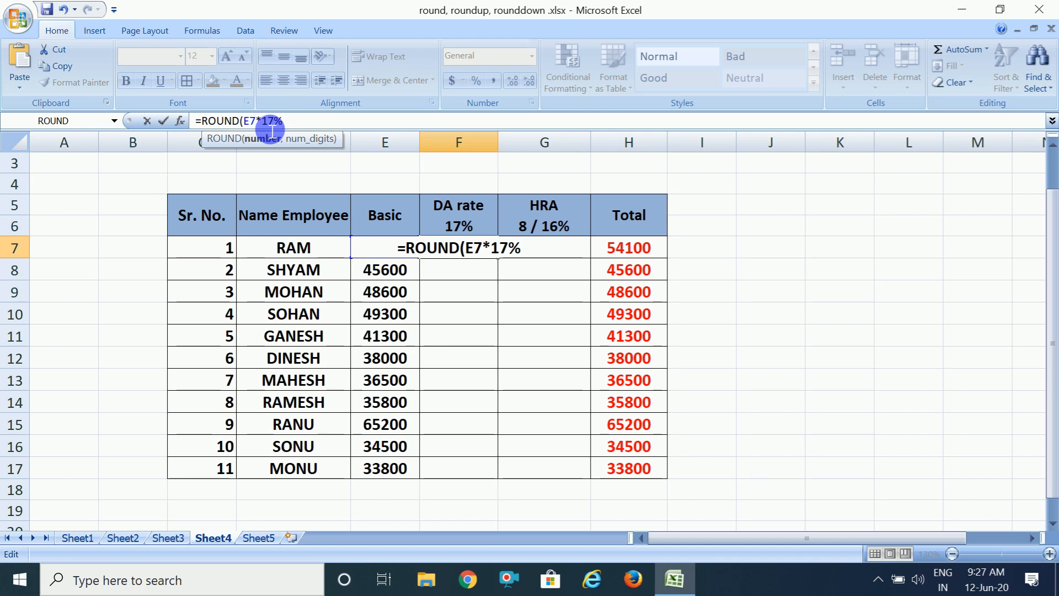
text(,)
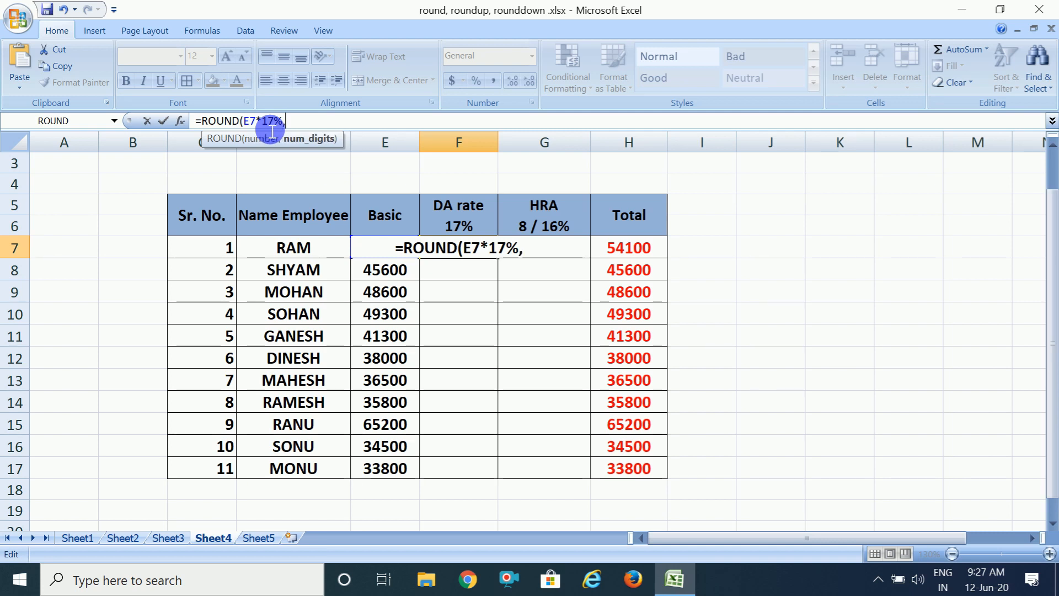
text(0)
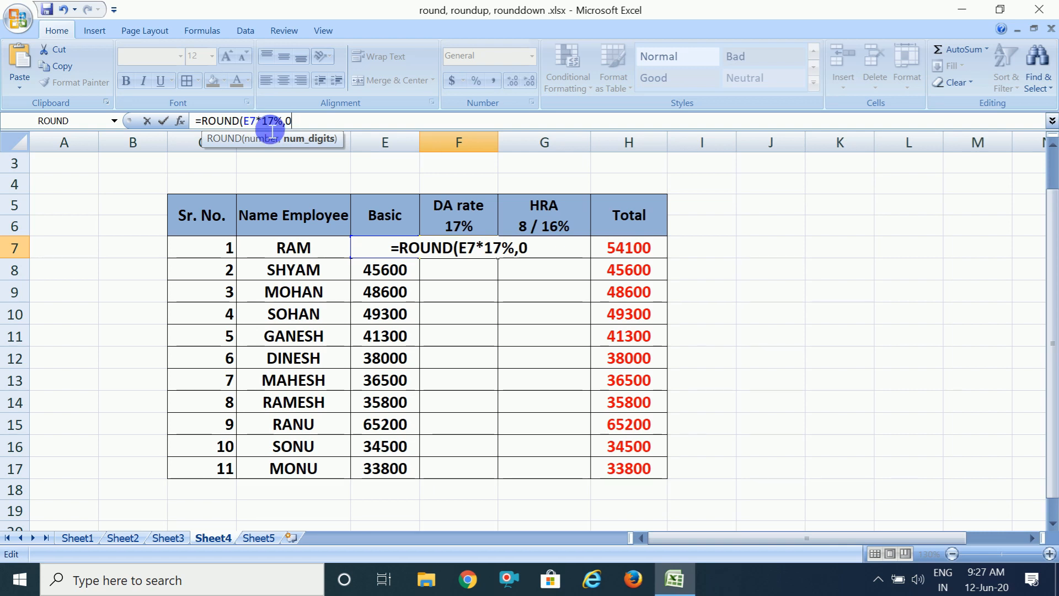
text())
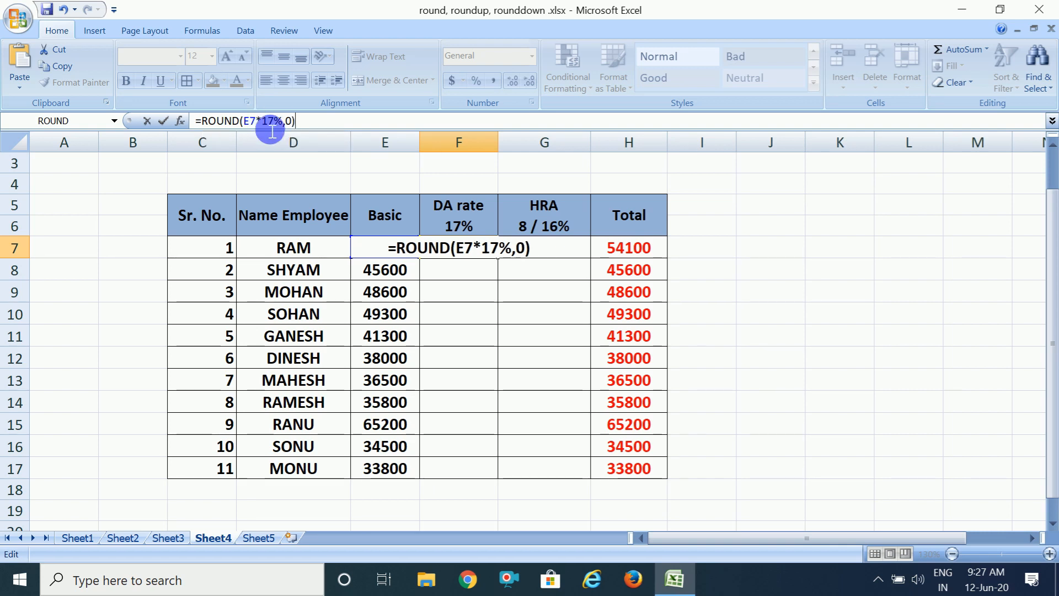
key(Return)
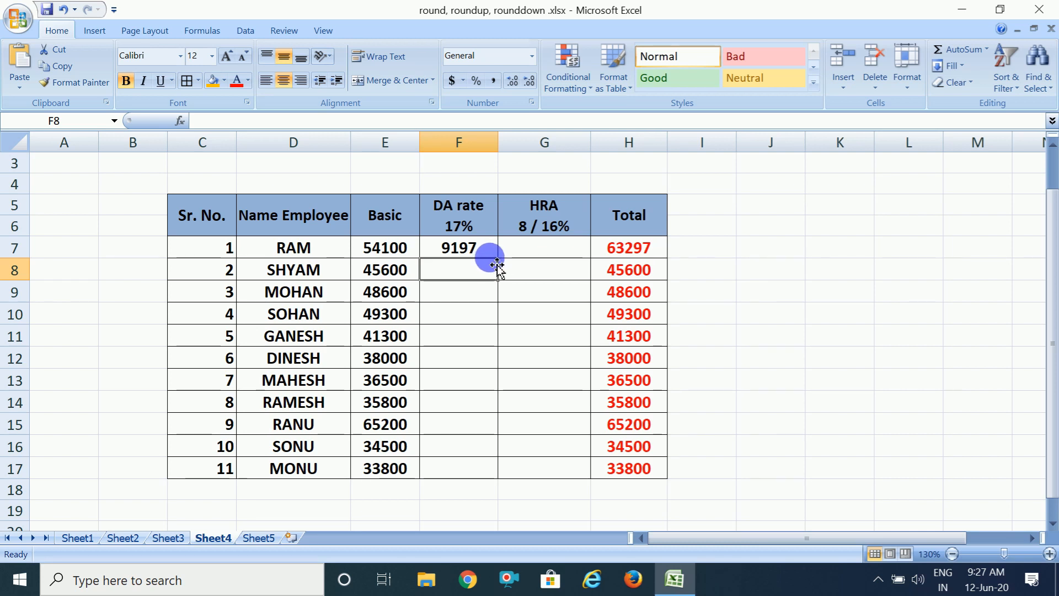
click(479, 248)
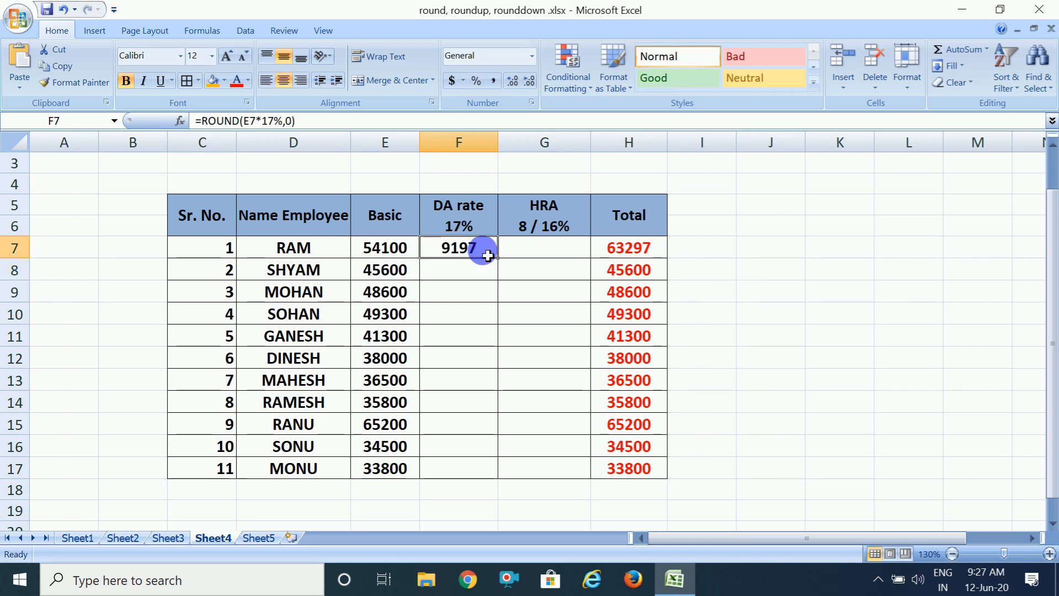
Step: Enter the formula =ROUND(E7*8%,0) in cell G7 to calculate the first employee's HRA, and check the Total formula in H7
click(532, 254)
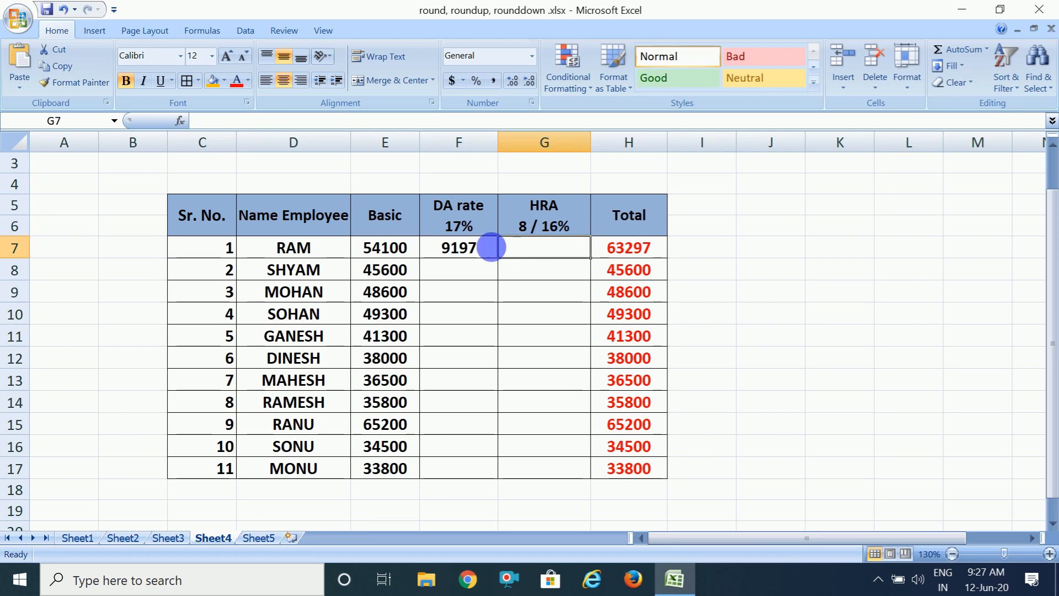
text(=)
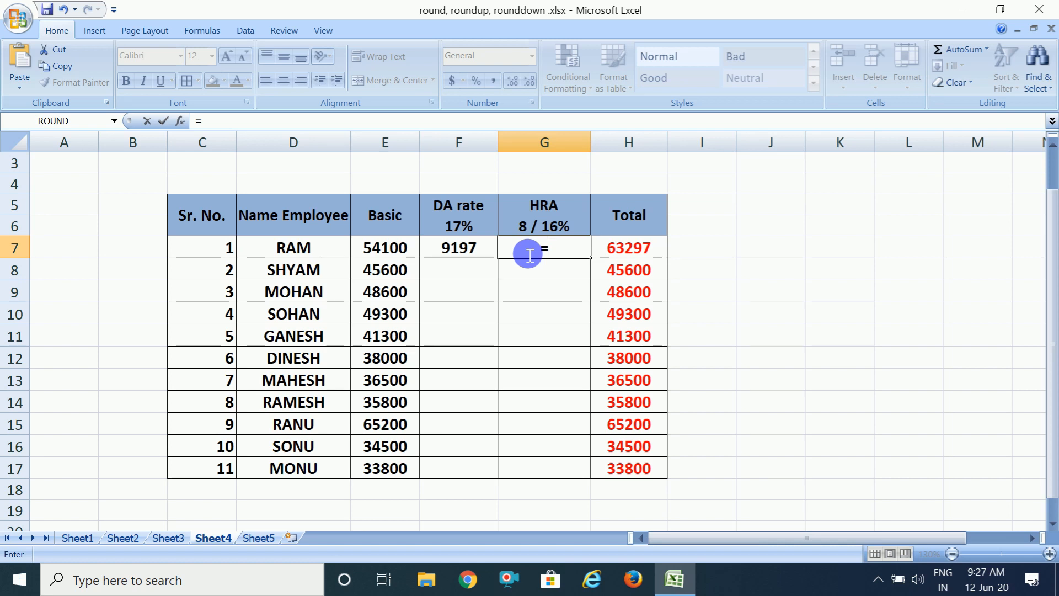
text(ROUN)
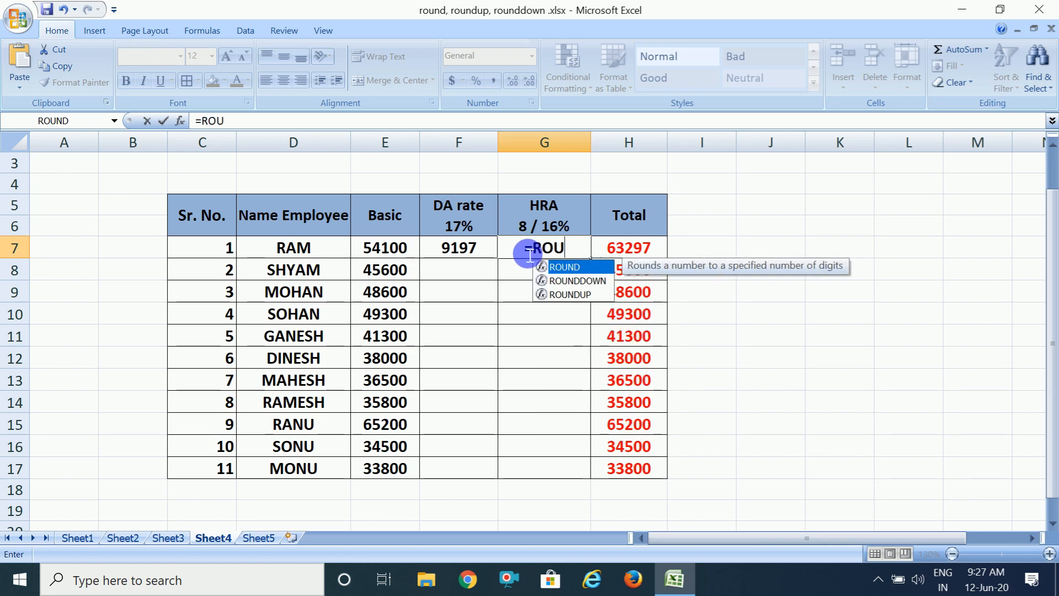
double_click(554, 267)
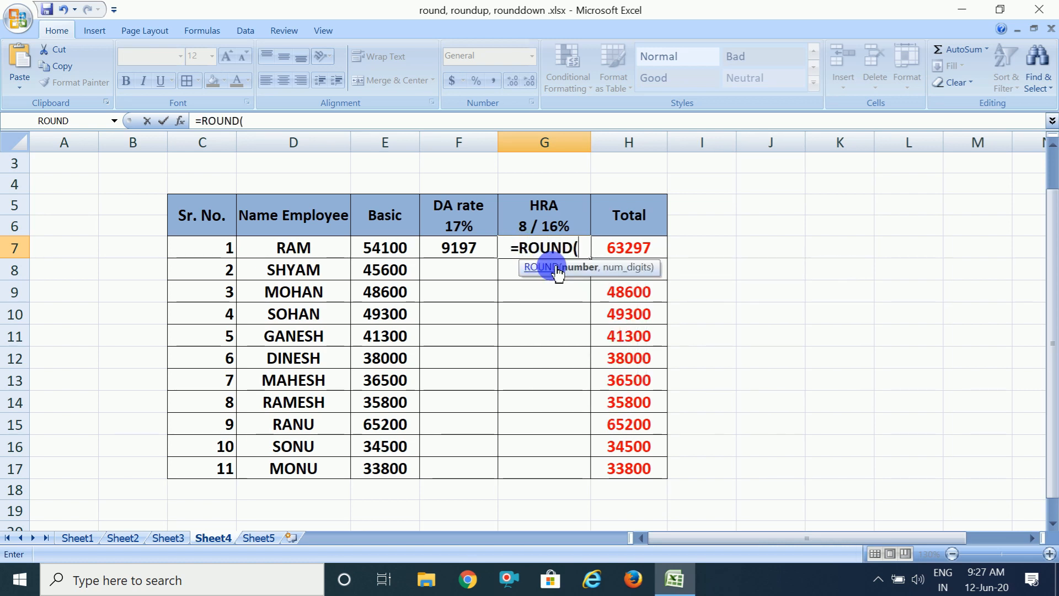
click(397, 249)
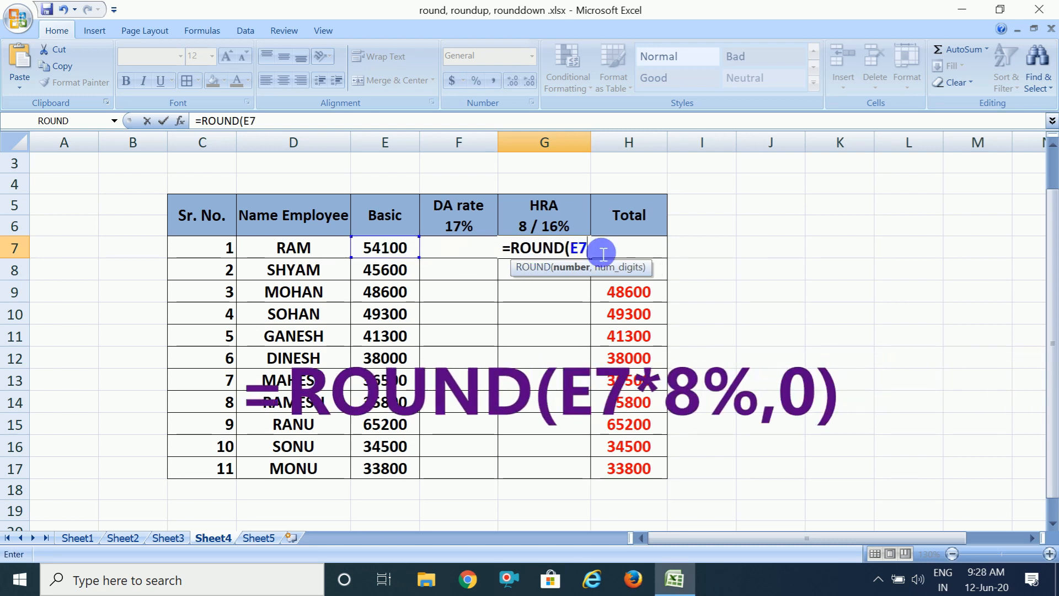
text(*)
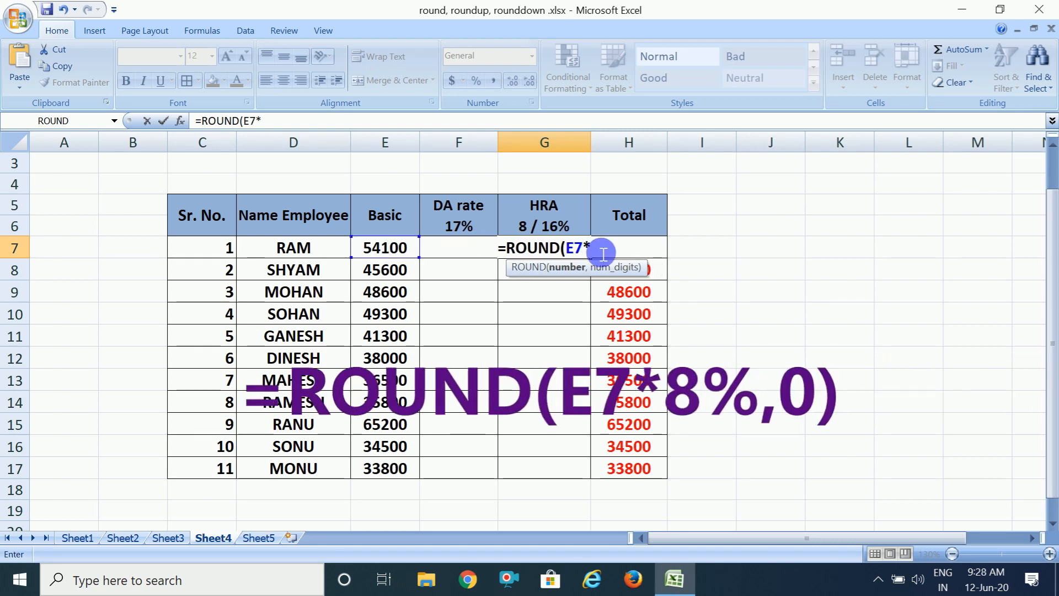
text(8)
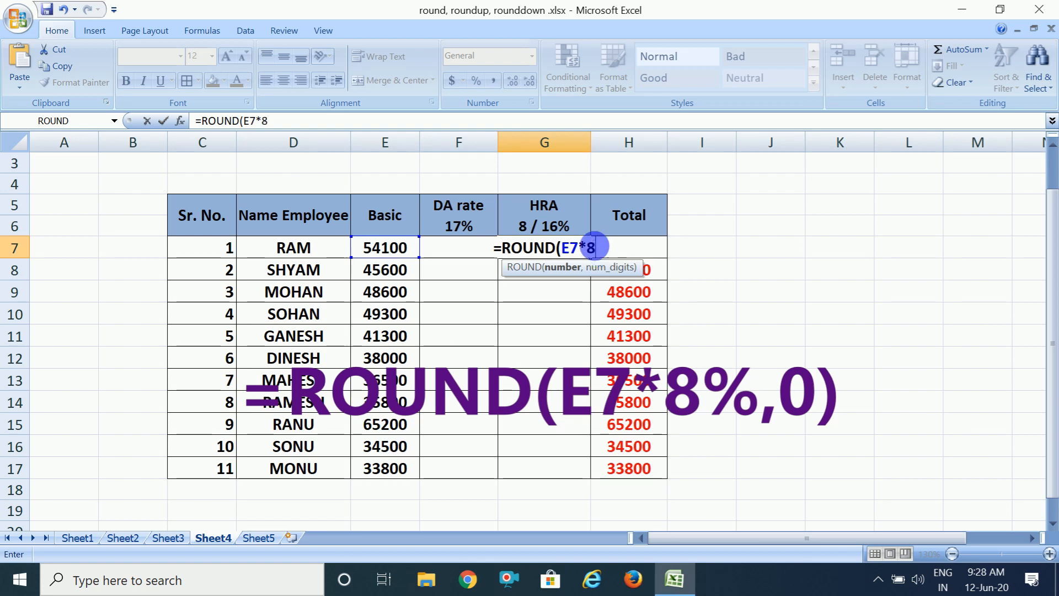
text(%,0)
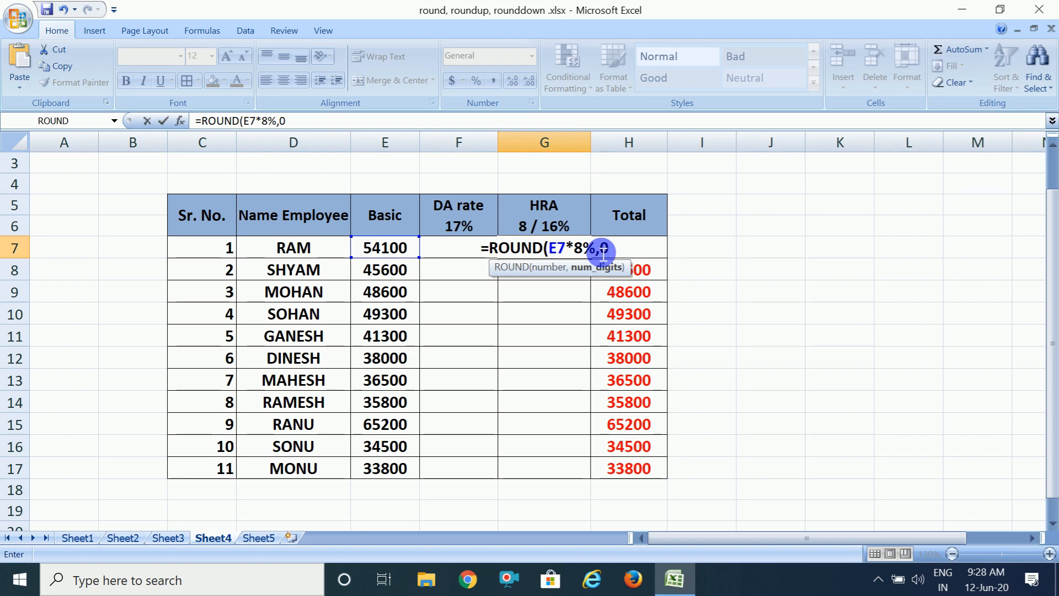
text())
key(Return)
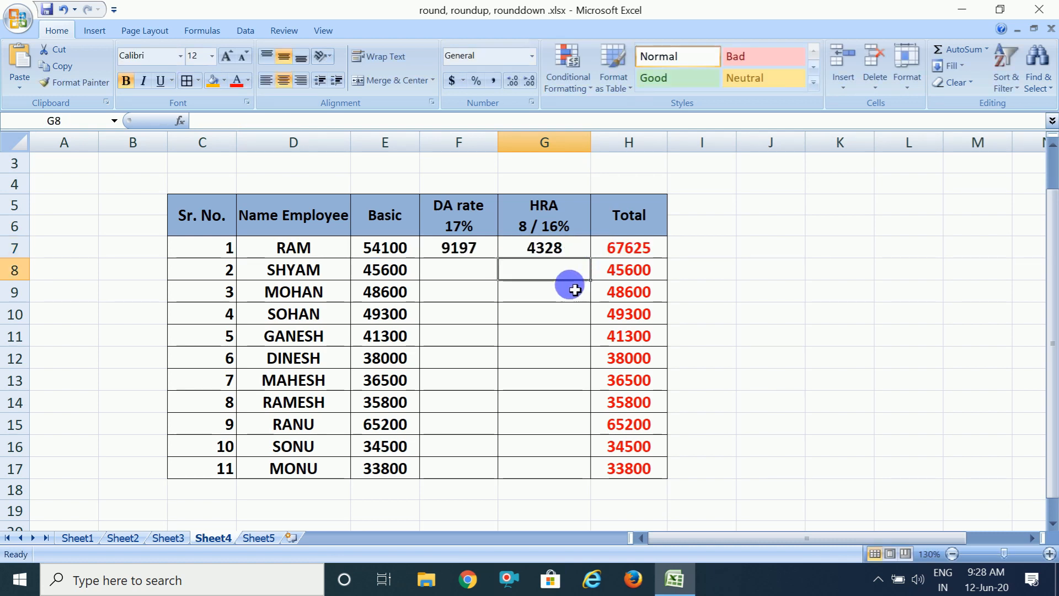
click(646, 249)
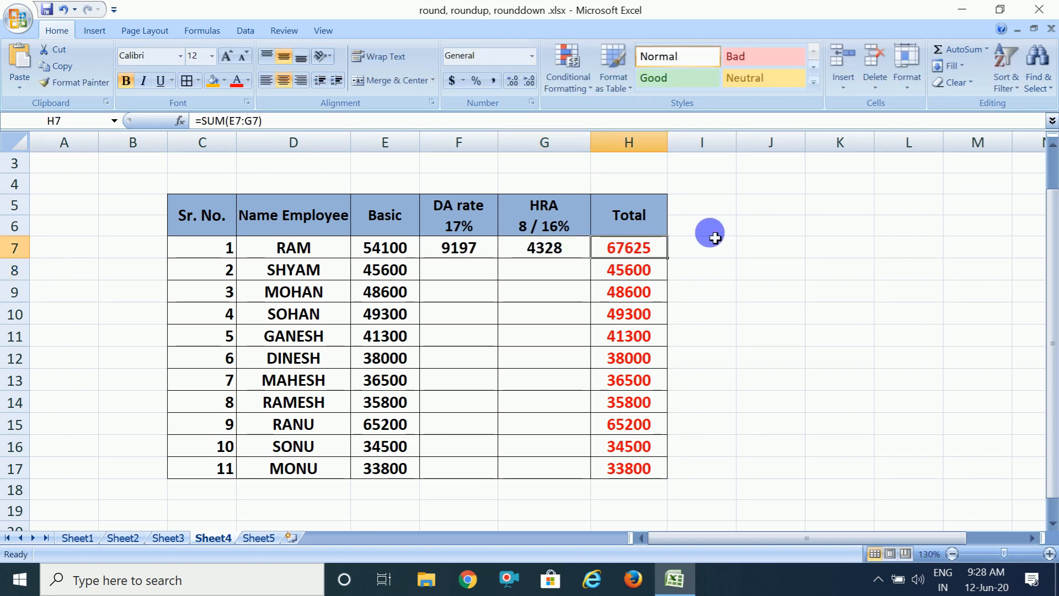